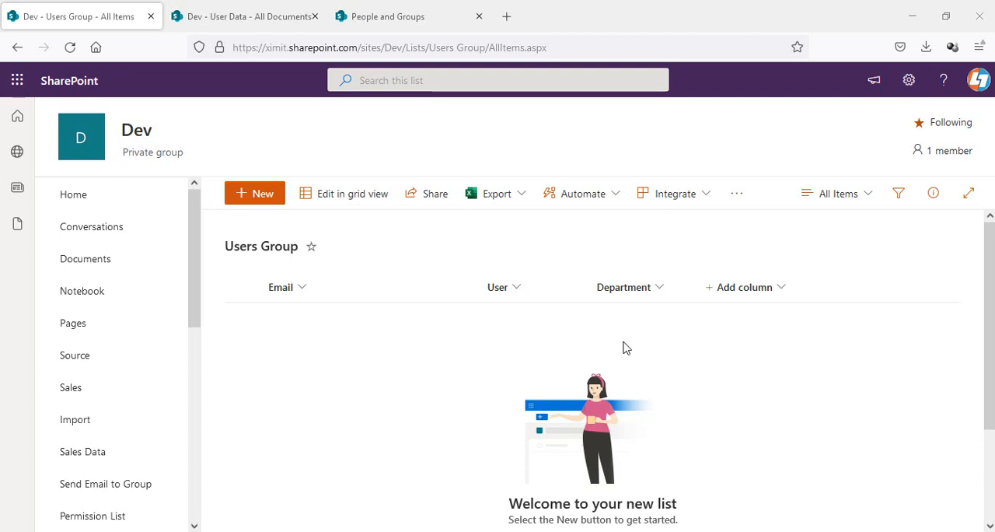
- Review the HR group members and the Finance and HR folders in the User Data library
left_click(393, 17)
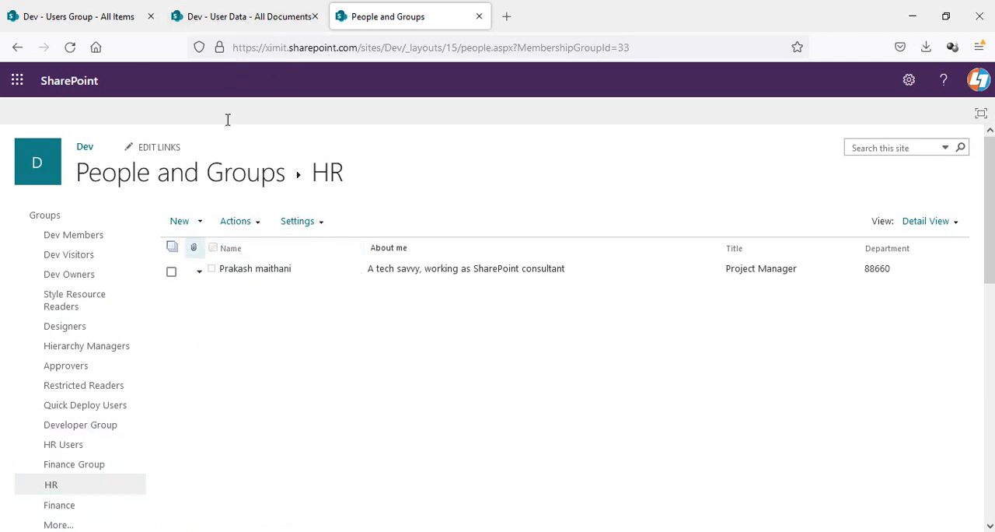
left_click(264, 14)
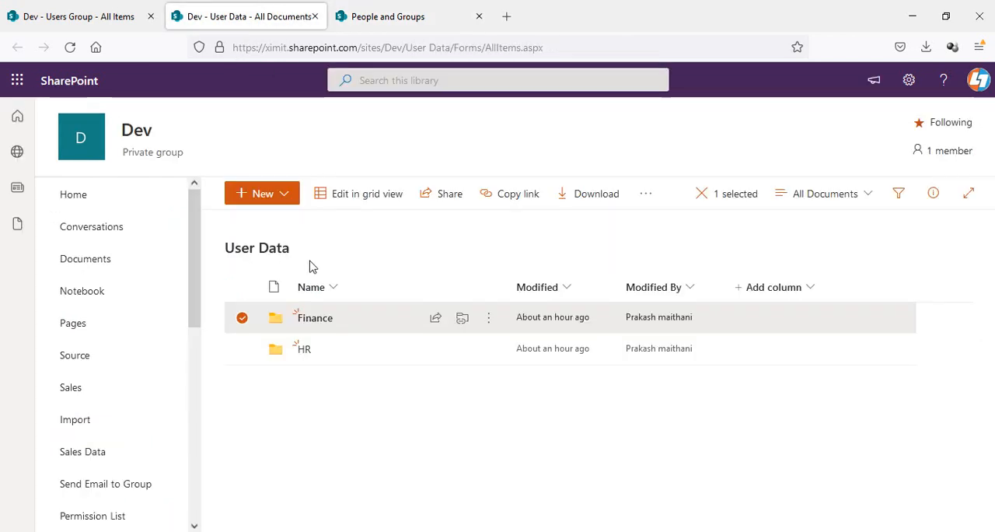
left_click(242, 319)
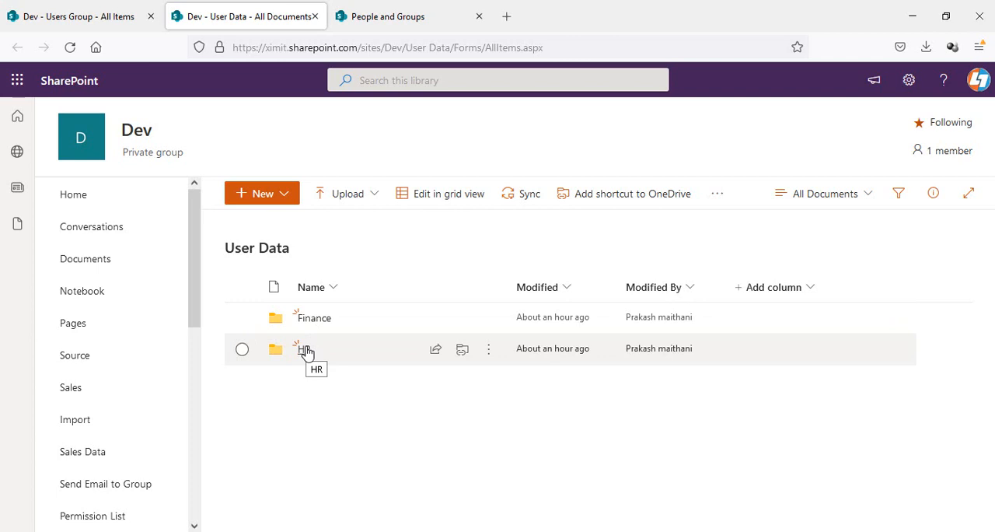
left_click(442, 18)
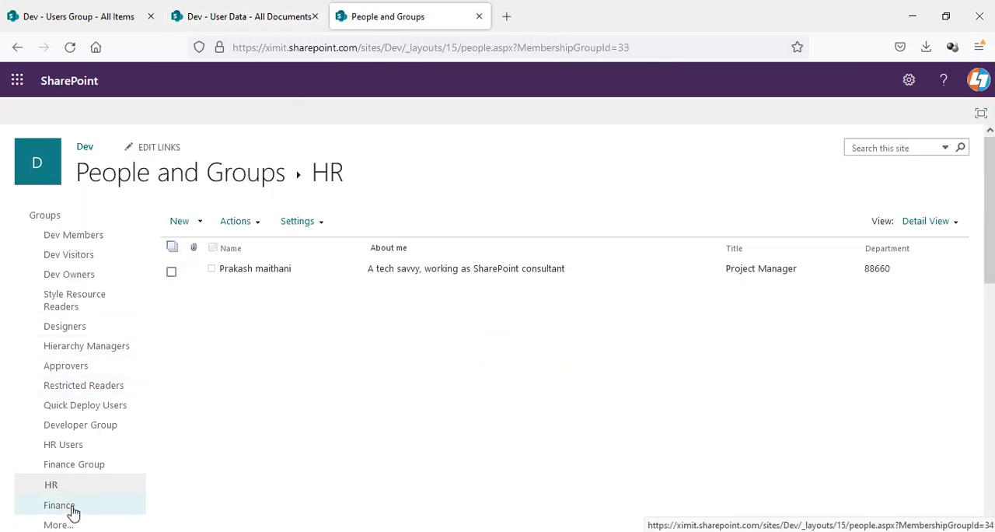
left_click(62, 25)
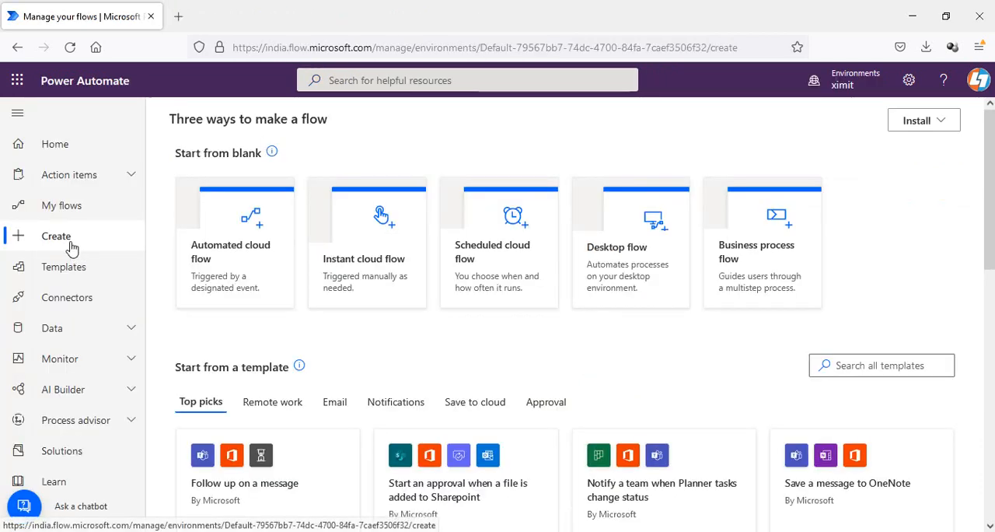
- Create an automated cloud flow named "Add users to group" triggered when a SharePoint item is created
left_click(216, 259)
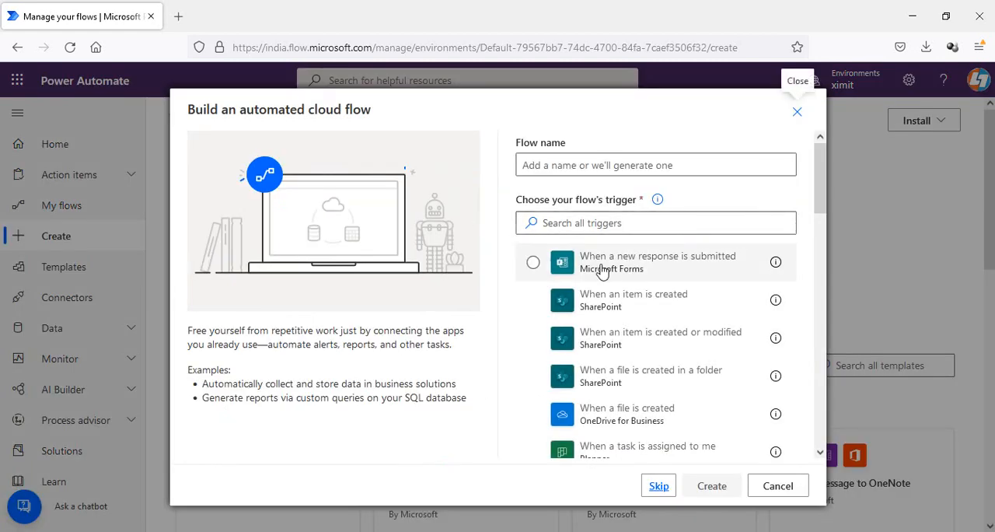
left_click(613, 311)
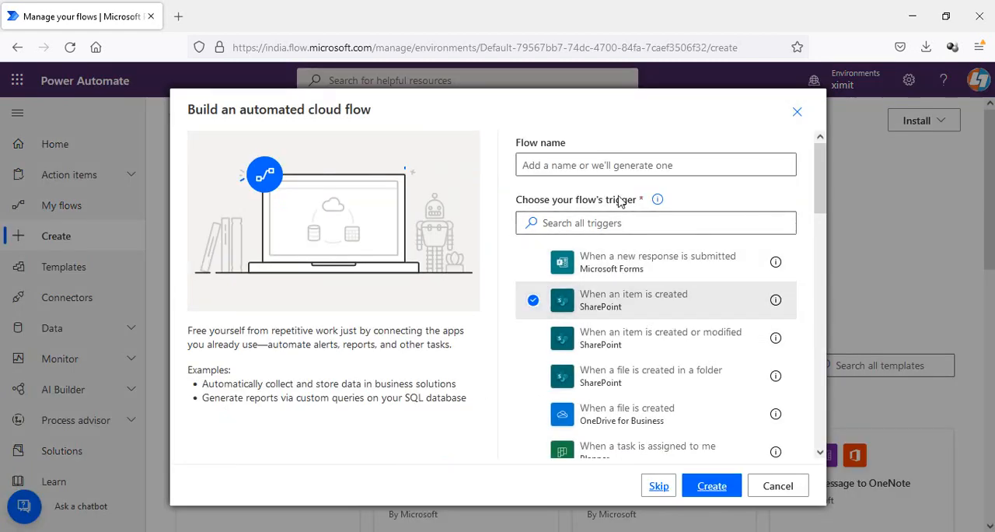
left_click(600, 167)
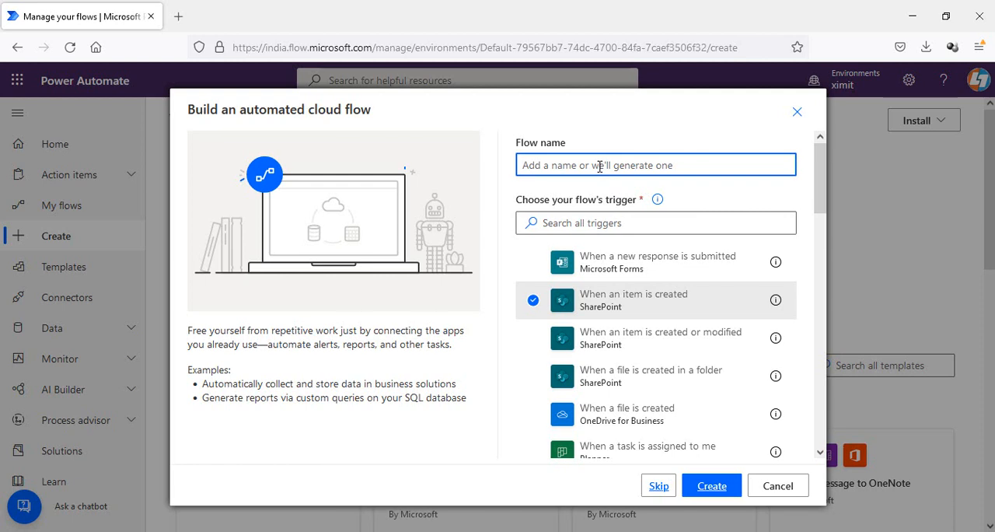
type("a")
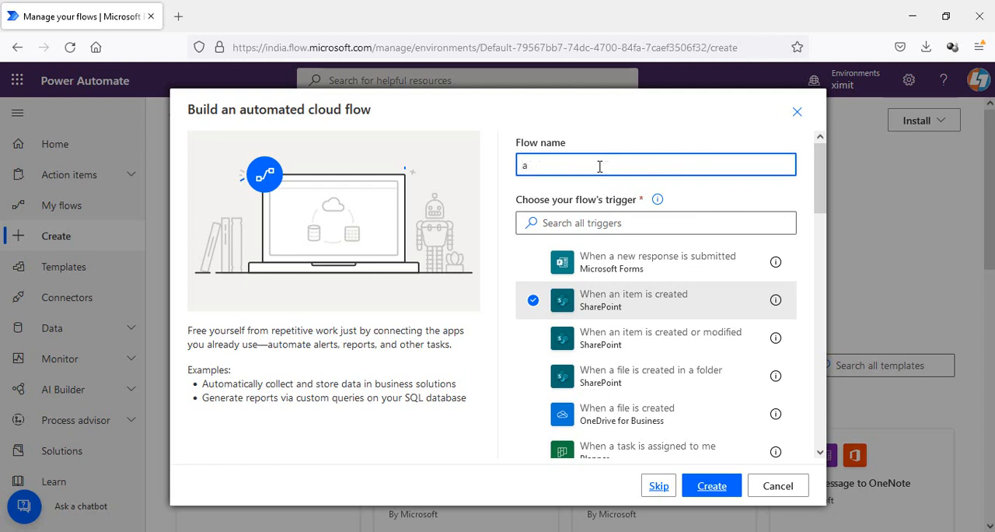
key("BackSpace")
type("Add users to group")
left_click(712, 486)
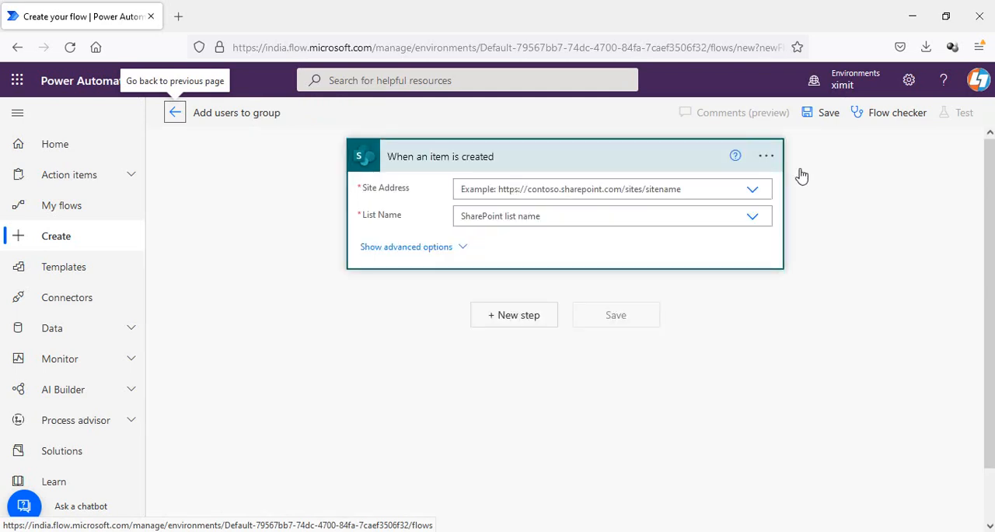
- Set the trigger's site address to the Dev site and its list to Users Group
left_click(753, 191)
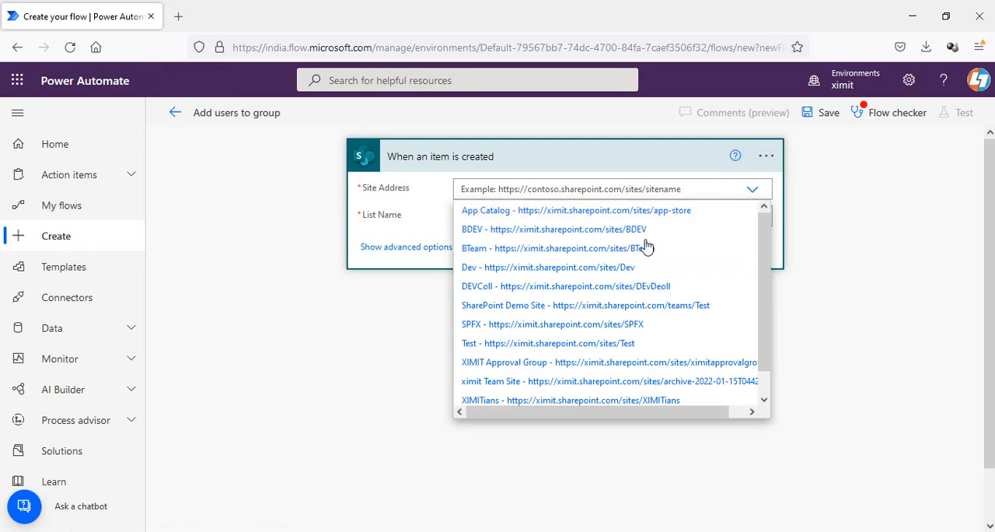
left_click(626, 267)
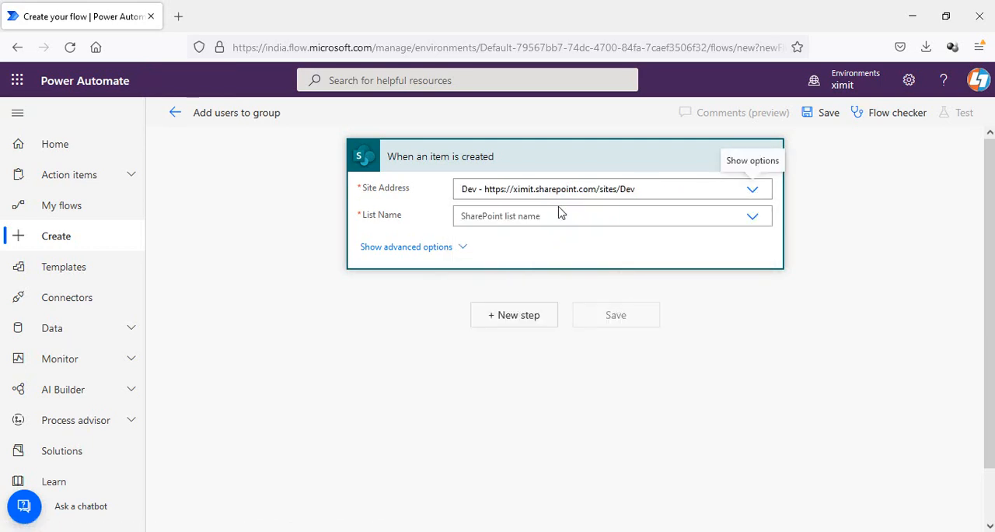
left_click(752, 224)
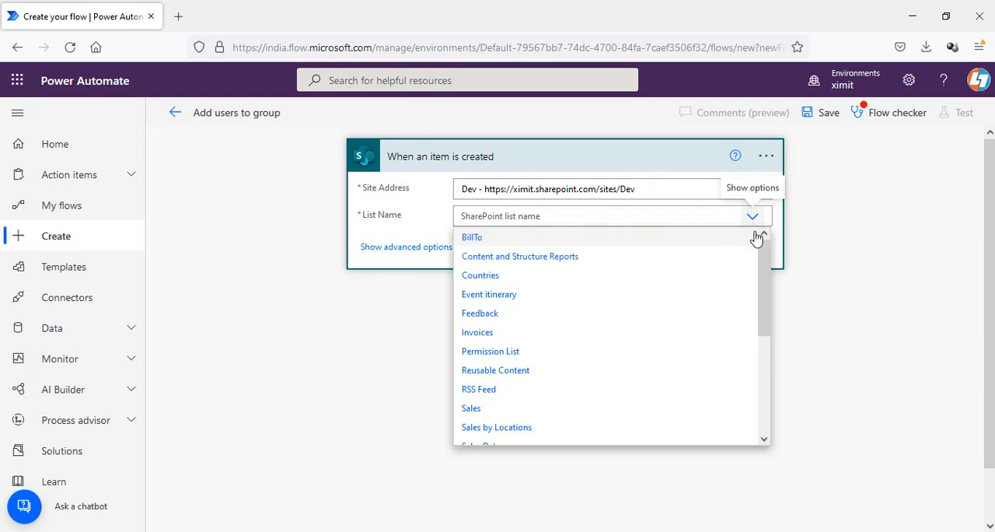
scroll(762, 388, "down", 3)
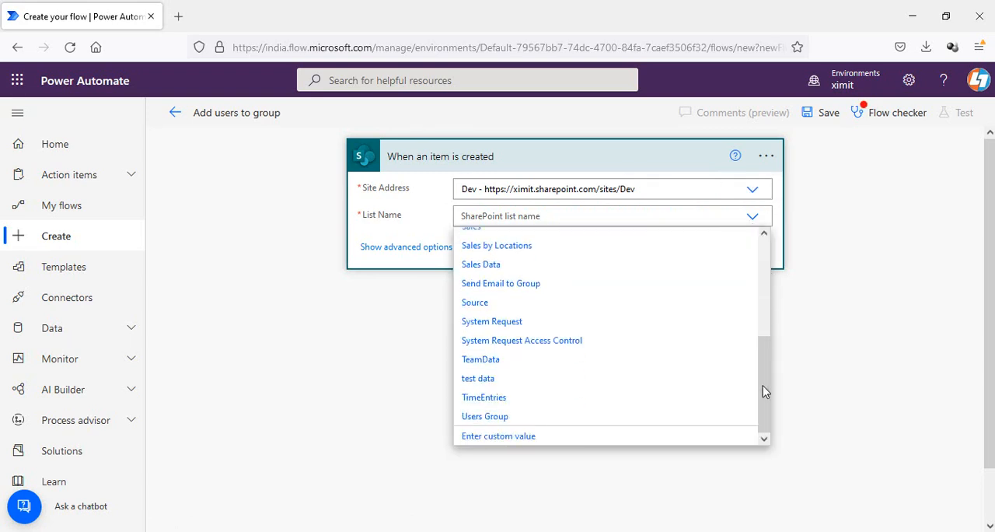
left_click(554, 418)
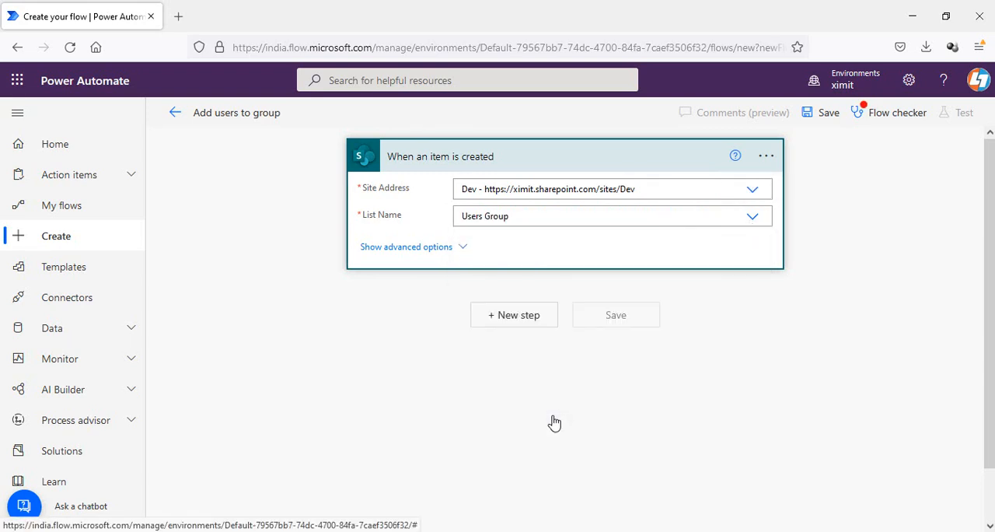
- Add a Condition step below the trigger
left_click(513, 316)
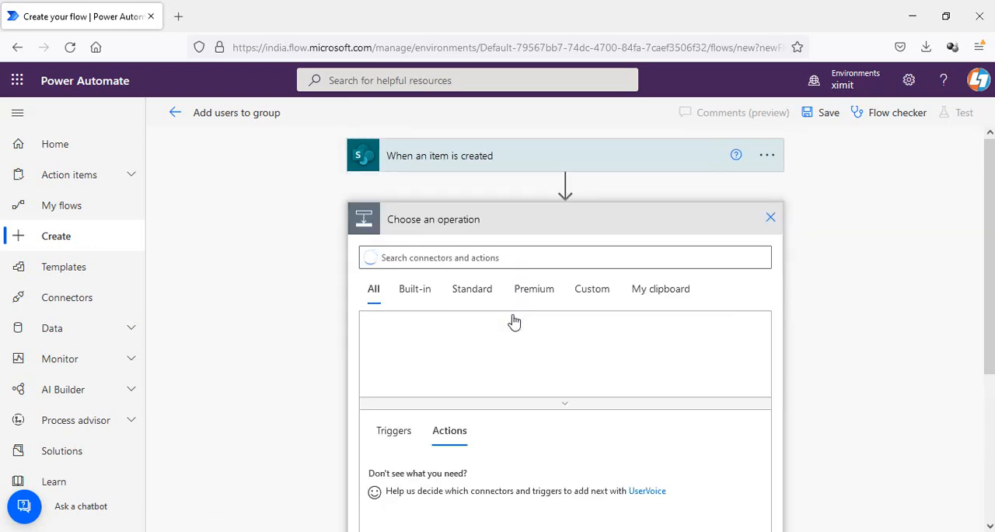
left_click(393, 354)
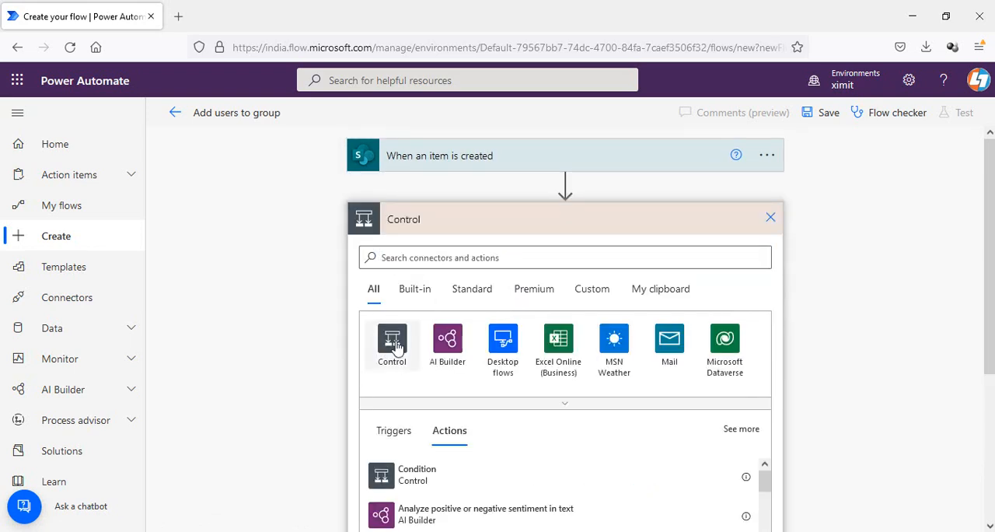
left_click(437, 344)
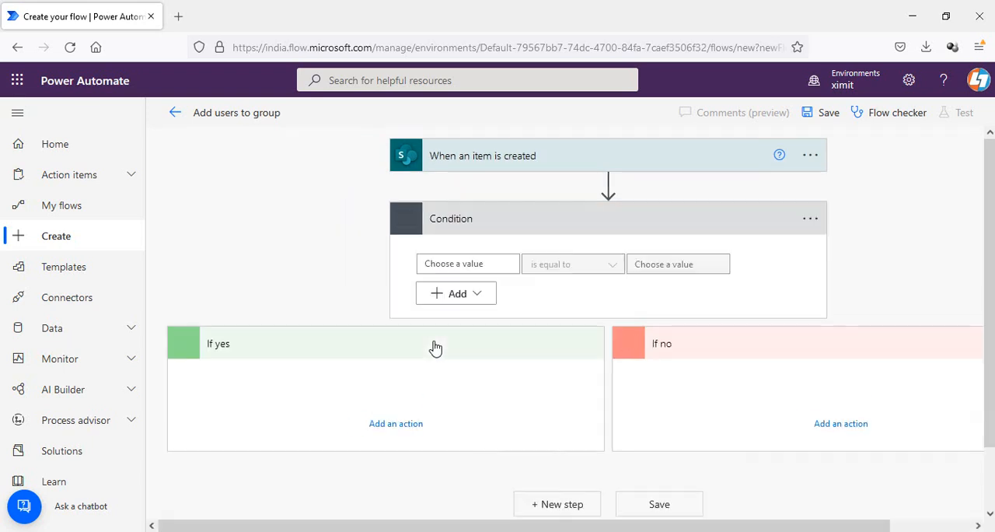
- Set the condition to check whether Department is equal to HR
left_click(495, 263)
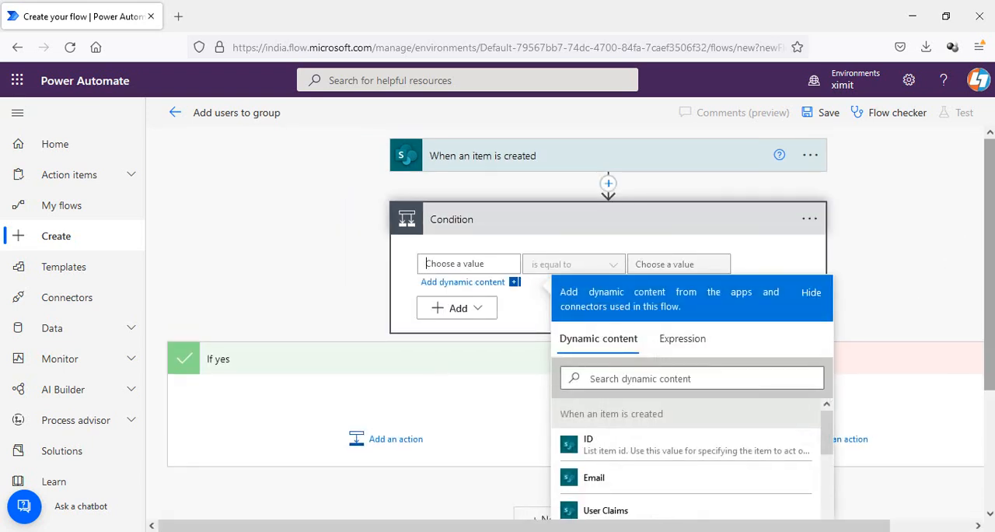
left_click_drag(990, 264, 990, 309)
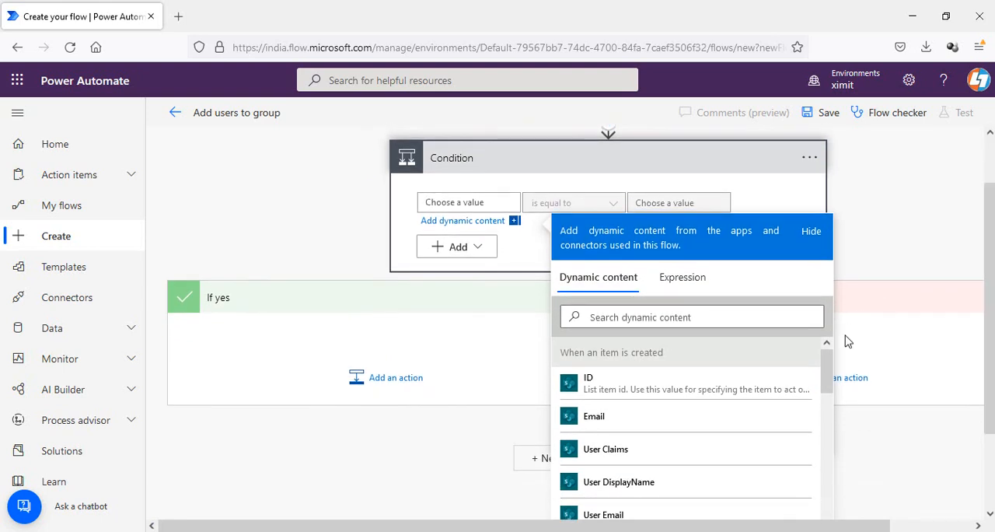
left_click_drag(827, 364, 829, 414)
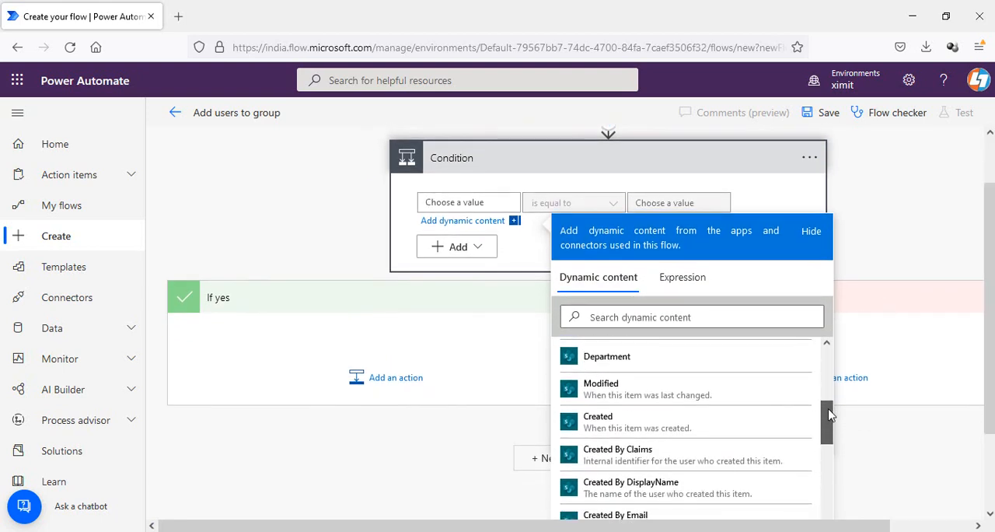
left_click(713, 361)
left_click(665, 201)
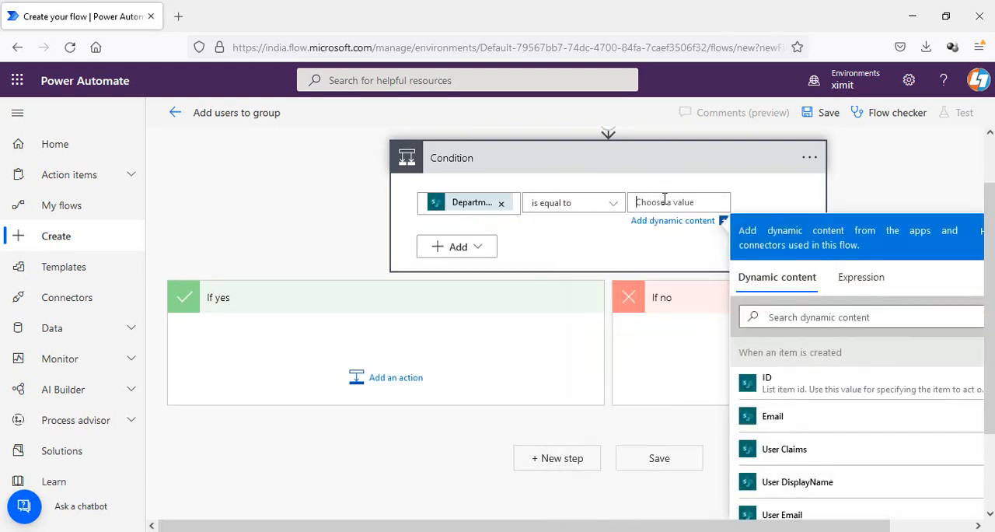
type("HR")
left_click(440, 300)
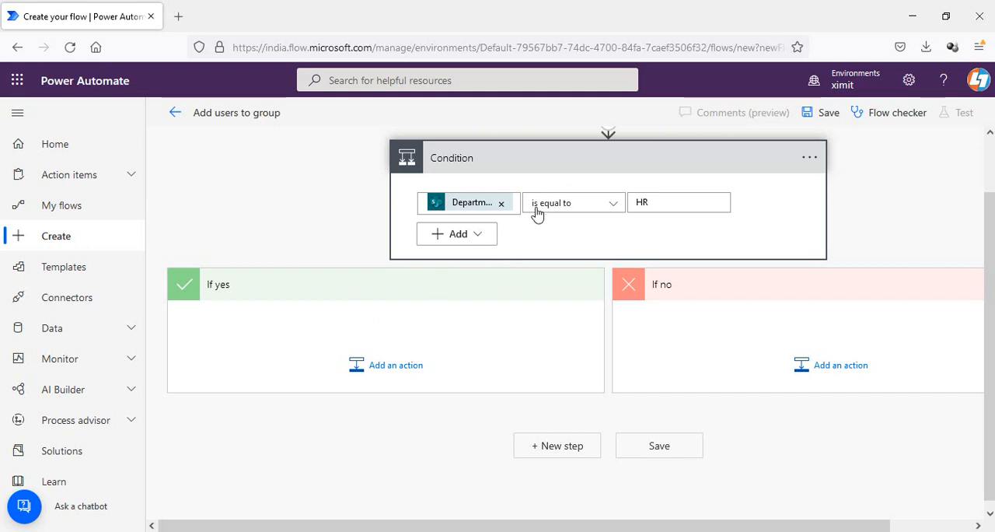
- Add a Send an HTTP request to SharePoint action in the If yes branch
left_click(395, 366)
type("http")
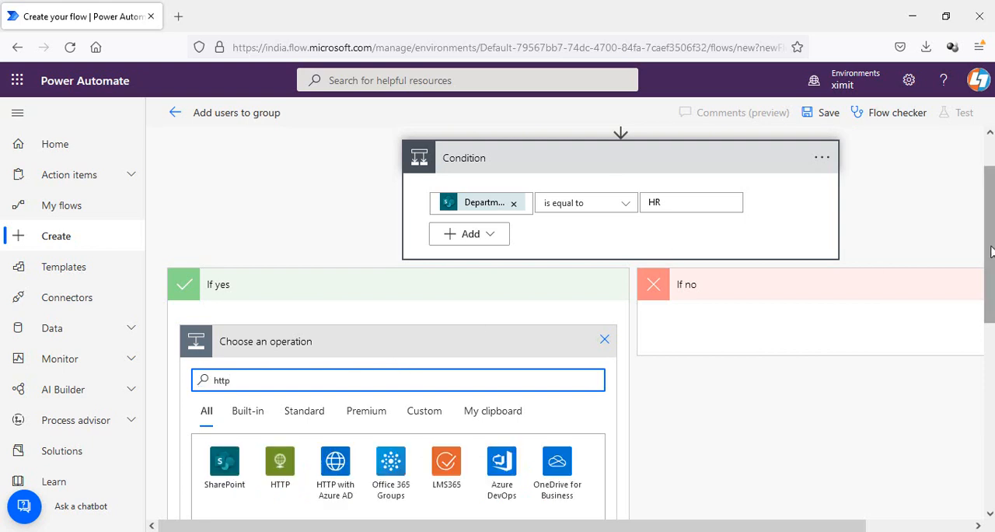
scroll(993, 264, "down", 2)
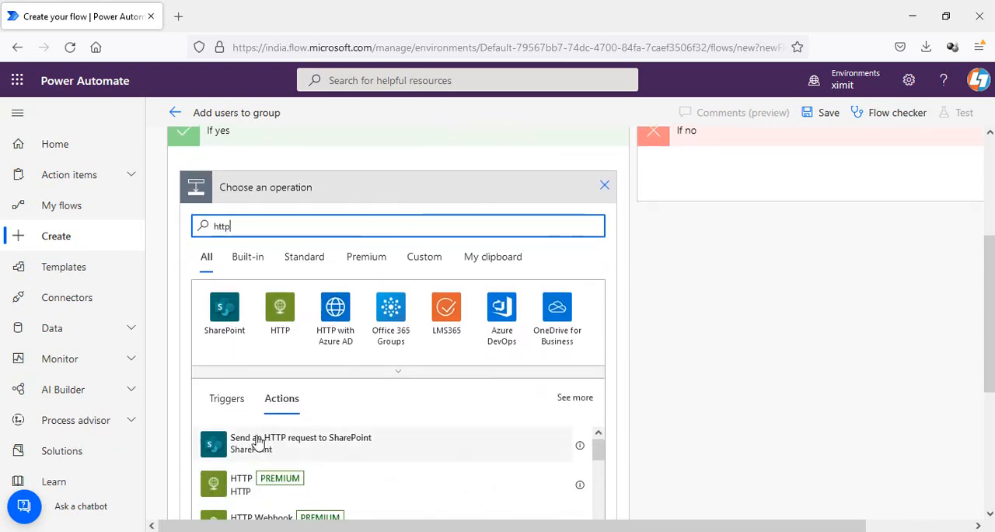
left_click(268, 444)
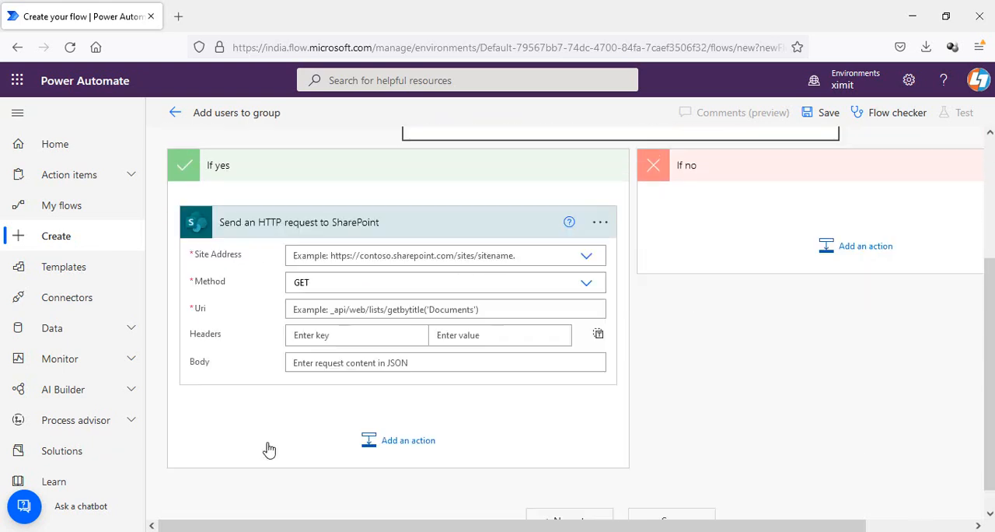
- Set the HTTP request's site address to the Dev site and its method to POST
left_click(455, 255)
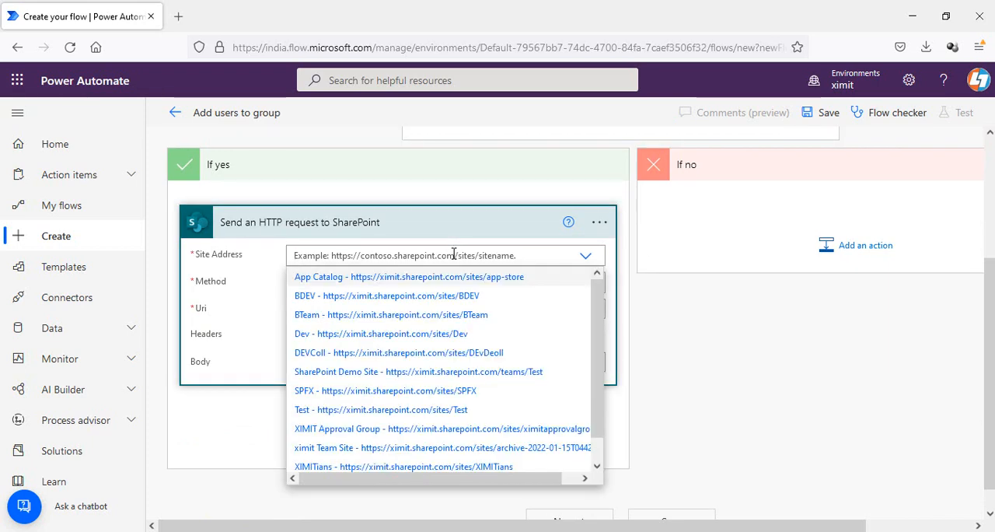
left_click(448, 336)
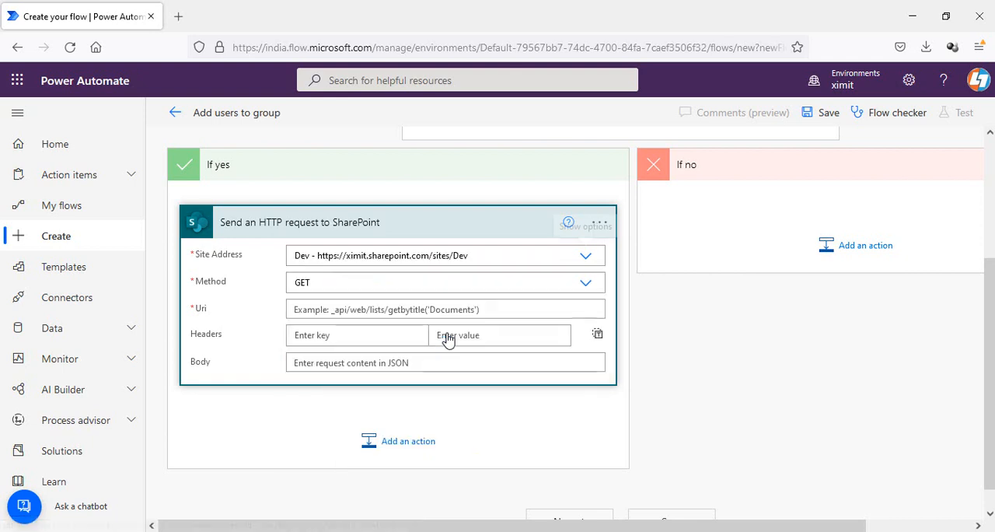
left_click(412, 286)
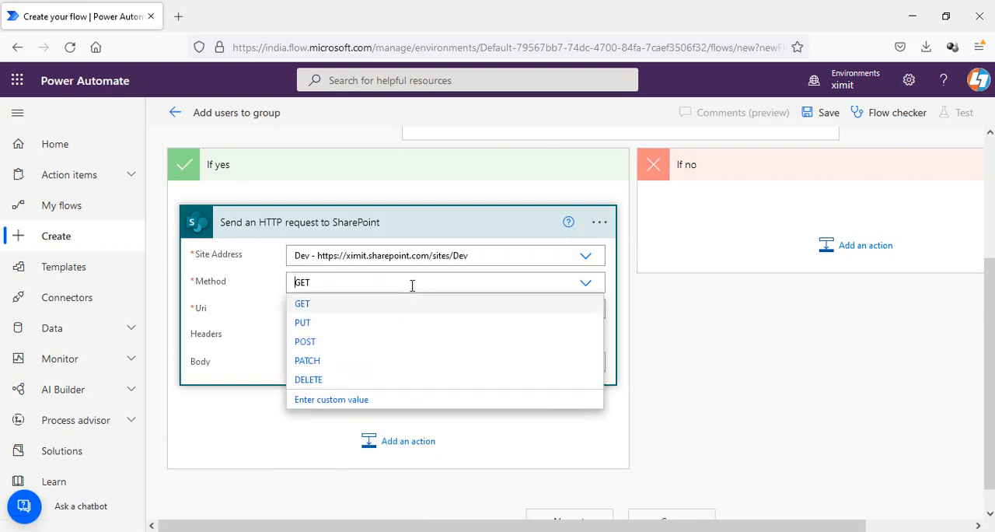
left_click(311, 342)
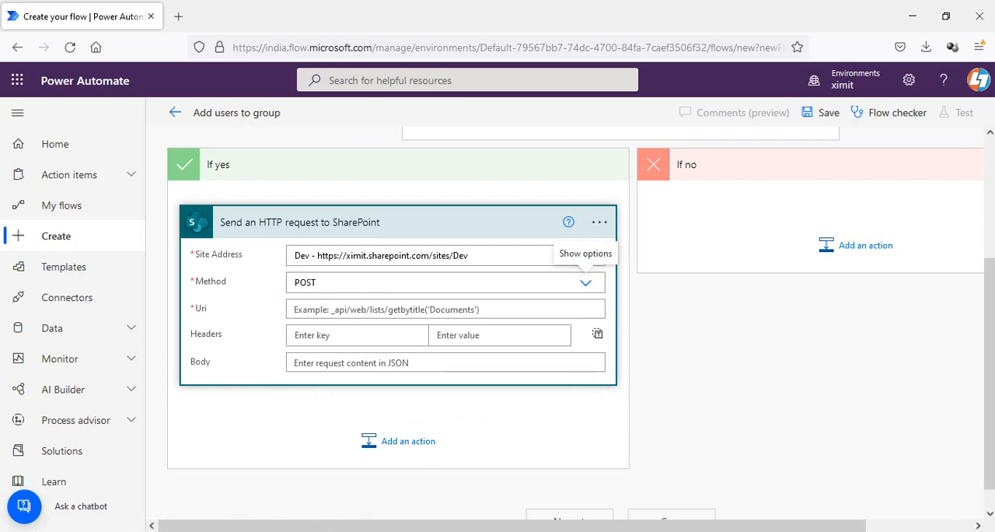
- Copy the endpoint _api/web/sitegroups(6)/users from Notepad into the Uri and remove the group number 6
key("alt+Tab")
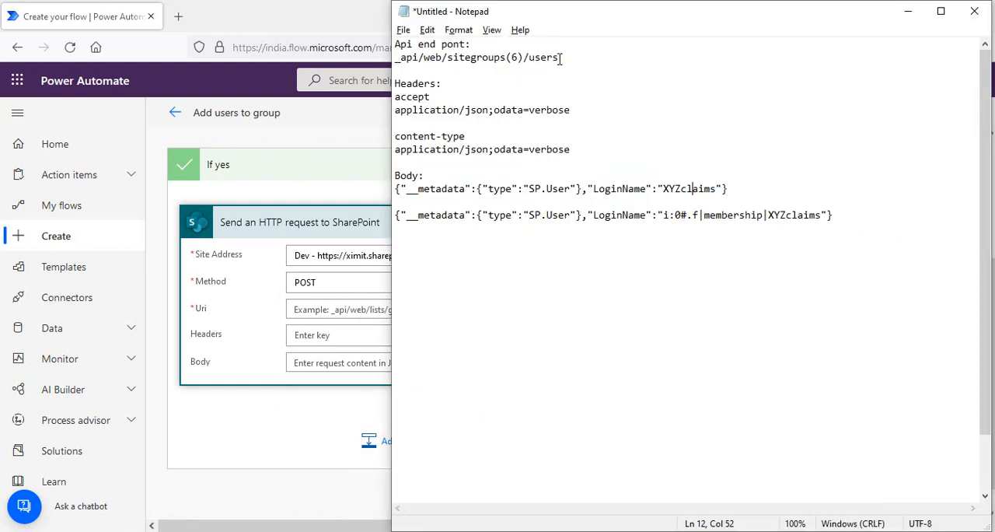
left_click_drag(561, 59, 398, 62)
key("ctrl+c")
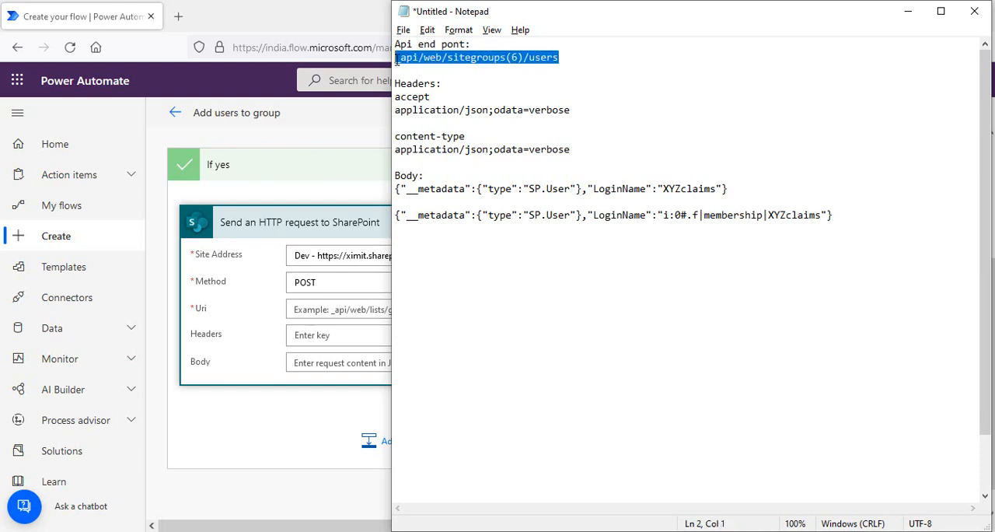
left_click(314, 307)
key("ctrl+v")
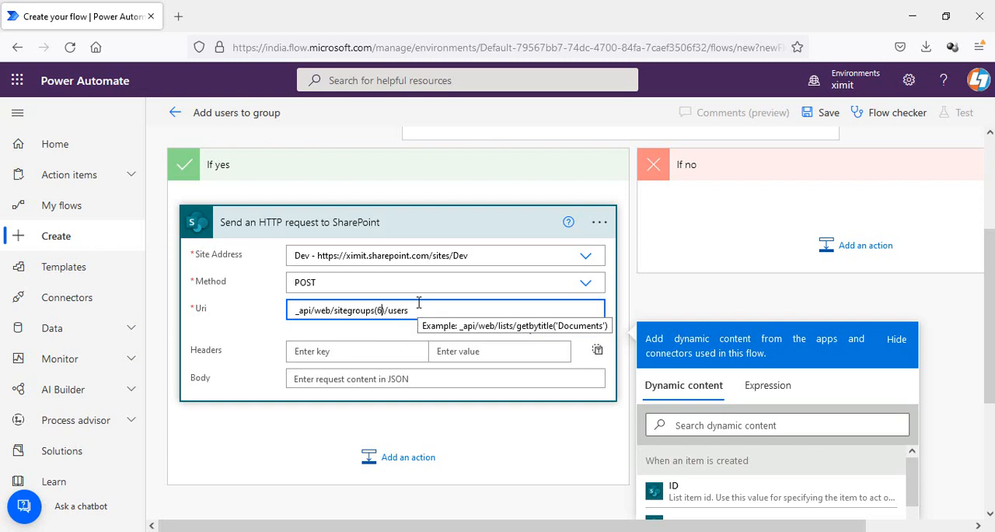
key("BackSpace")
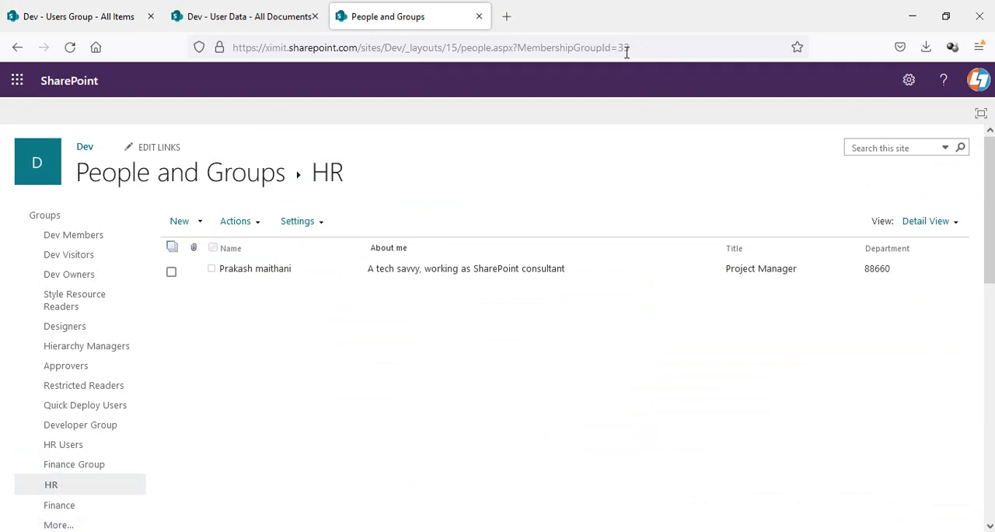
- Open the Finance group's page to check its group ID
left_click(63, 507)
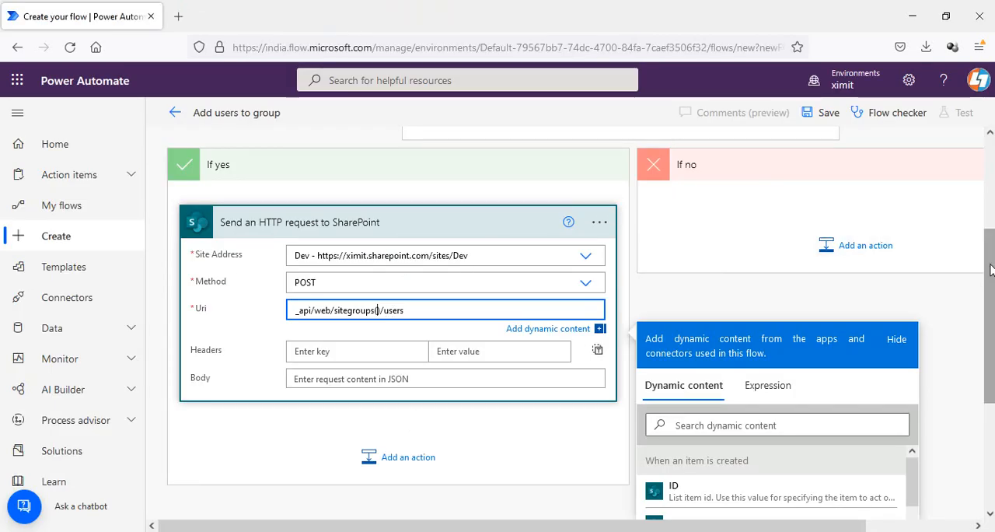
- Set the group ID in the Uri to 33, making it _api/web/sitegroups(33)/users
left_click_drag(988, 273, 988, 246)
type("3")
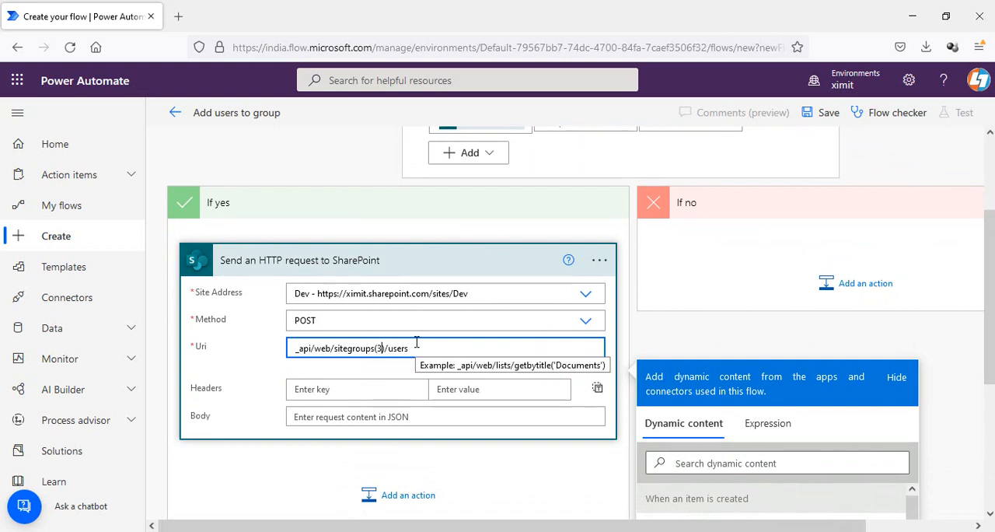
type("3")
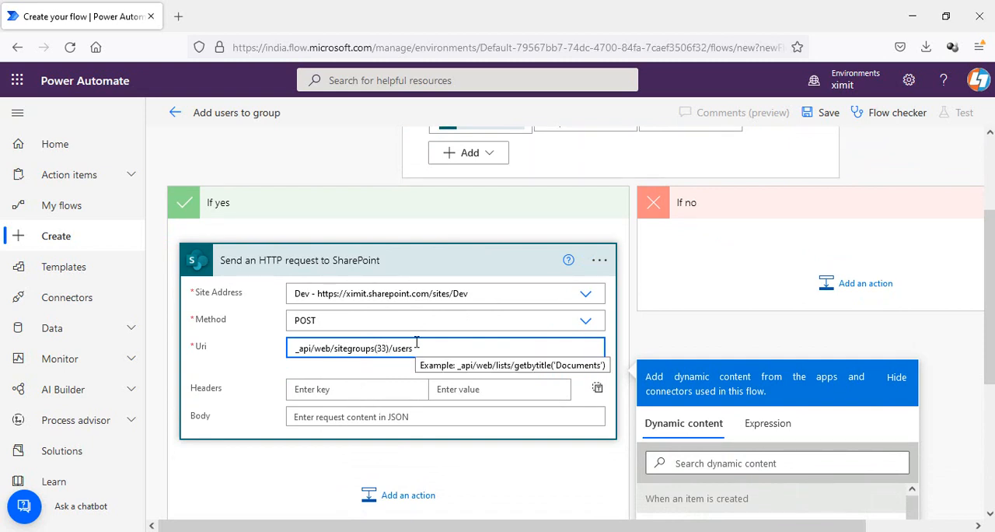
- Copy the header name accept from Notepad into the first header key of the HTTP request
left_click(386, 387)
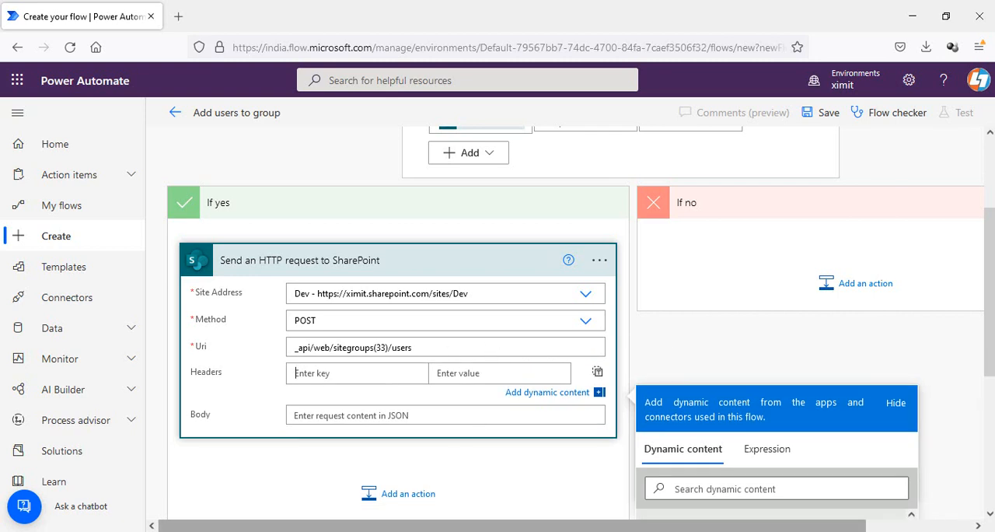
key("alt+Tab")
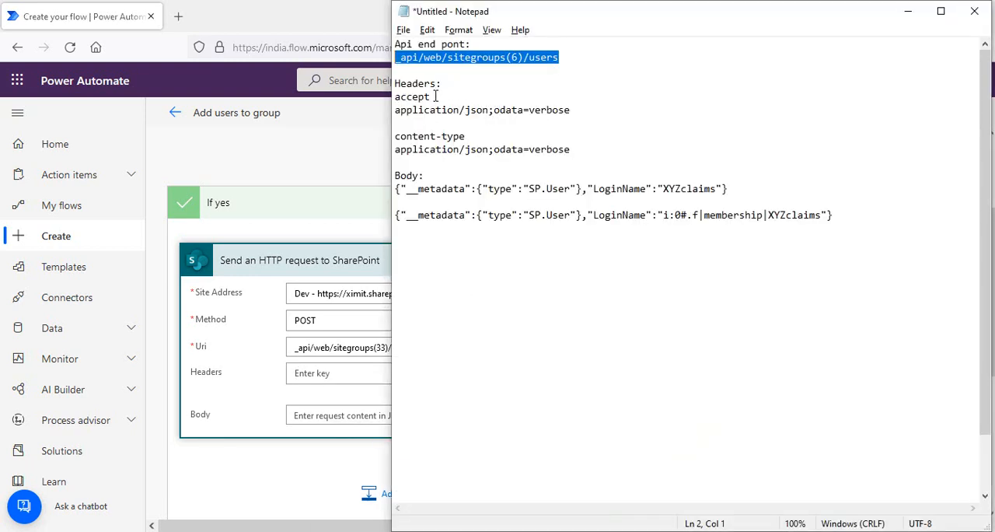
left_click_drag(435, 97, 394, 99)
key("ctrl+c")
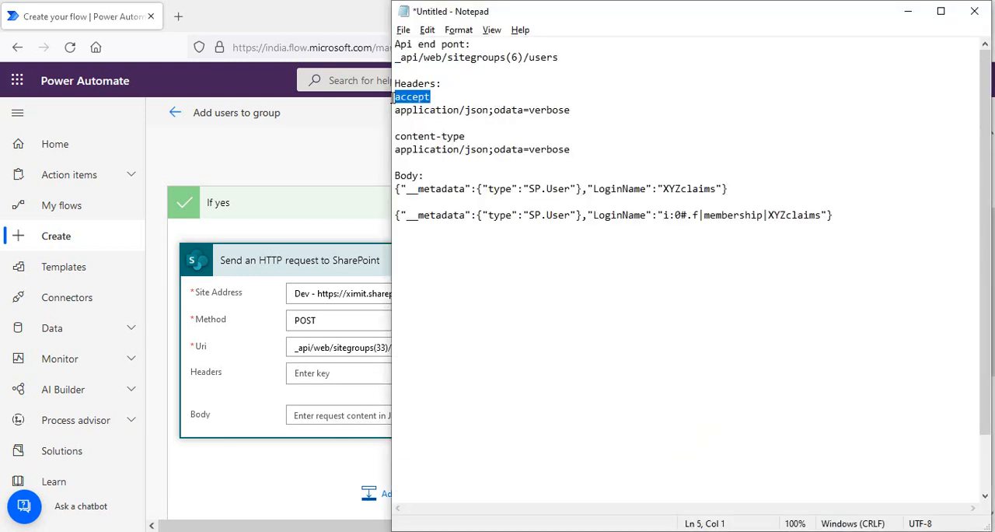
left_click(321, 373)
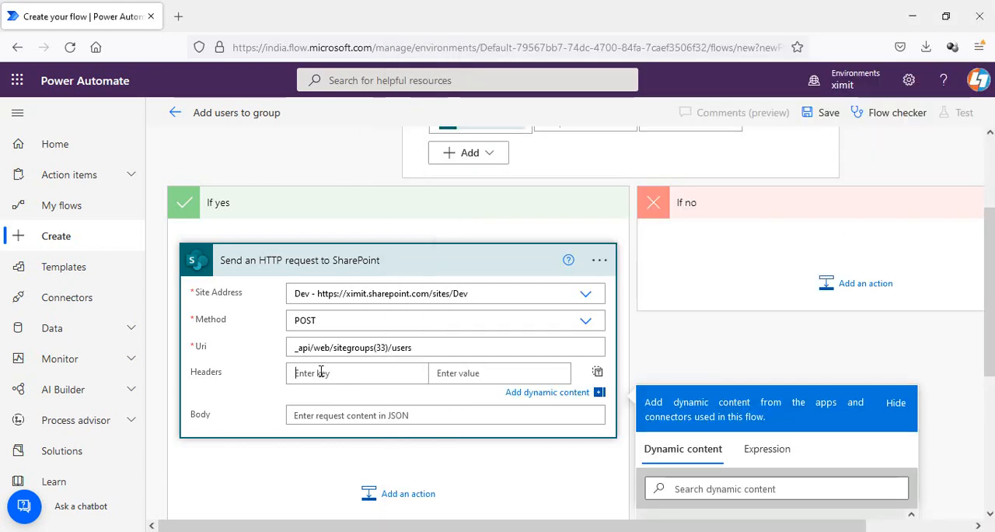
key("ctrl+v")
- Fill in the accept header value and add a content-type header, both application/json;odata=verbose, copied from Notepad
key("alt+Tab")
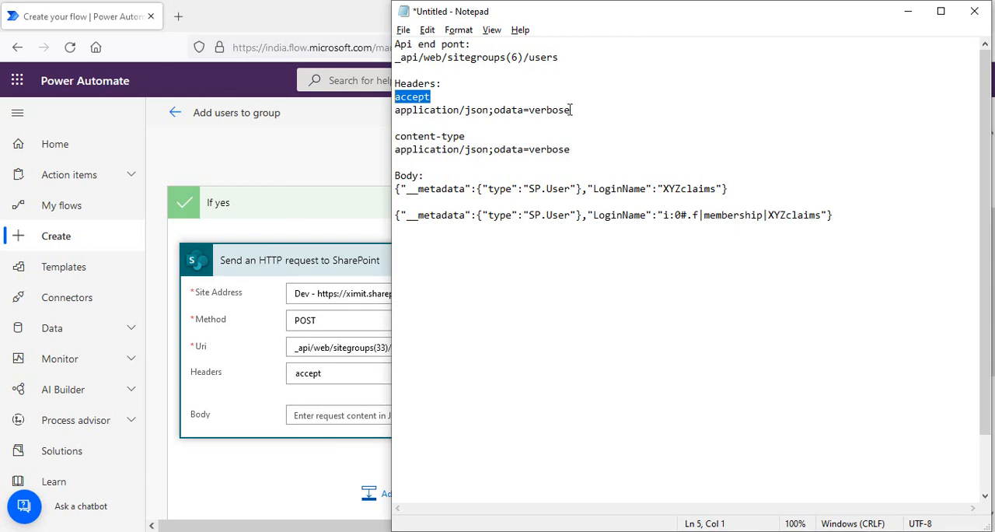
left_click_drag(572, 110, 395, 109)
key("alt+Tab")
key("alt+Tab")
left_click_drag(468, 136, 395, 149)
left_click(302, 395)
type("content-type")
key("alt+Tab")
key("ctrl+c")
key("alt+Tab")
left_click(448, 394)
key("ctrl+v")
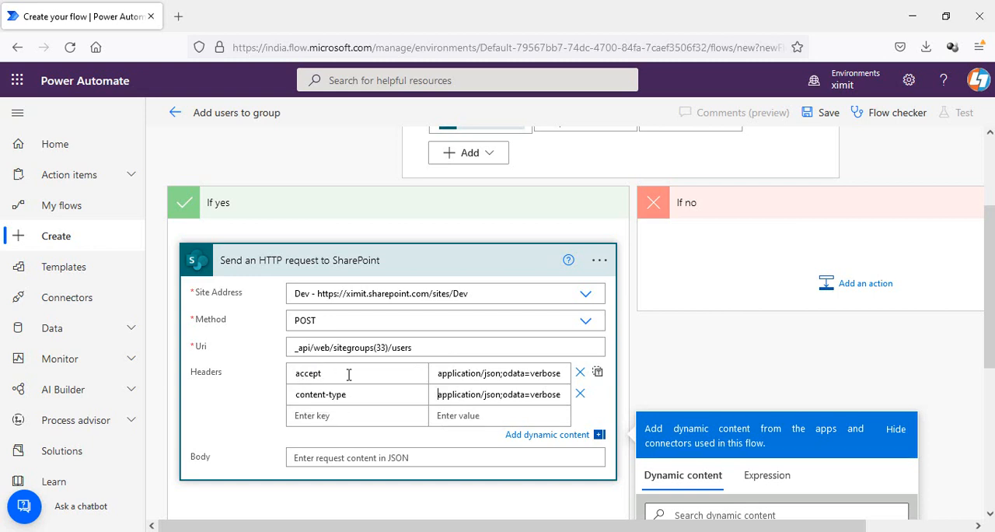
- Paste the SP.User JSON body with LoginName XYZclaims from Notepad into the request Body
left_click(389, 458)
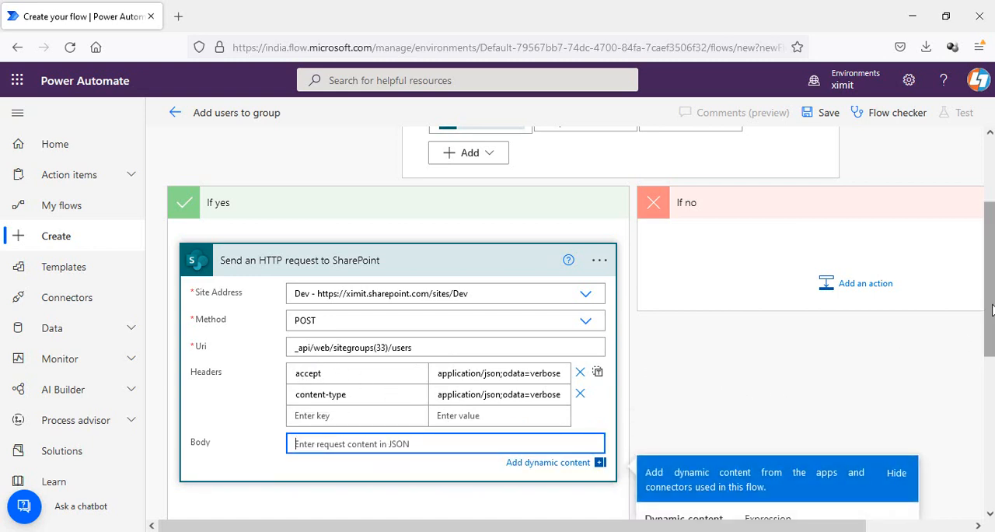
scroll(992, 328, "down", 2)
scroll(992, 328, "down", 2)
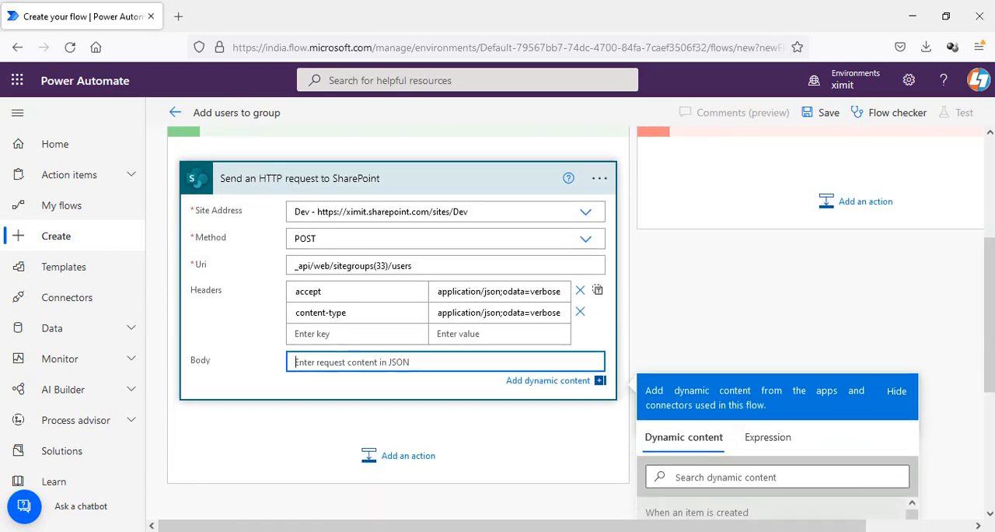
mouse_move(371, 530)
left_click(369, 451)
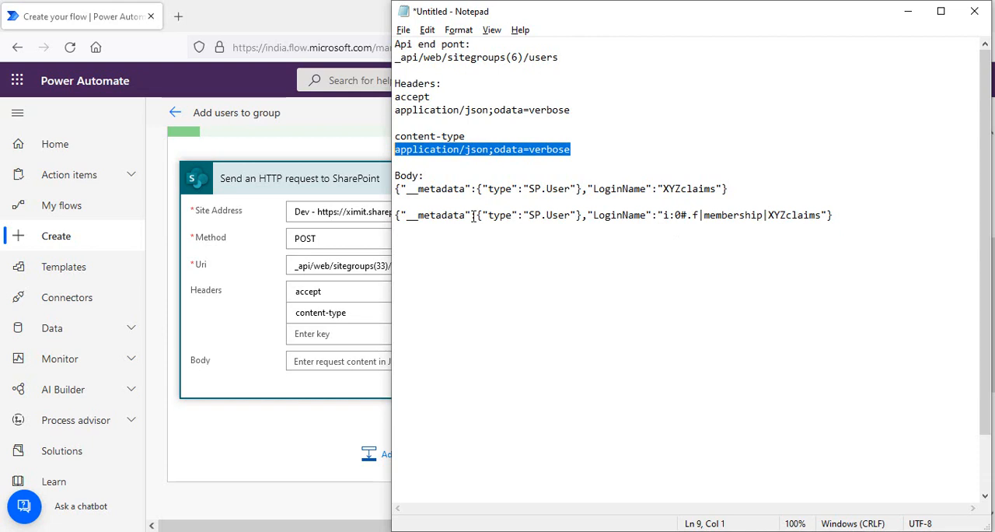
left_click_drag(472, 215, 397, 190)
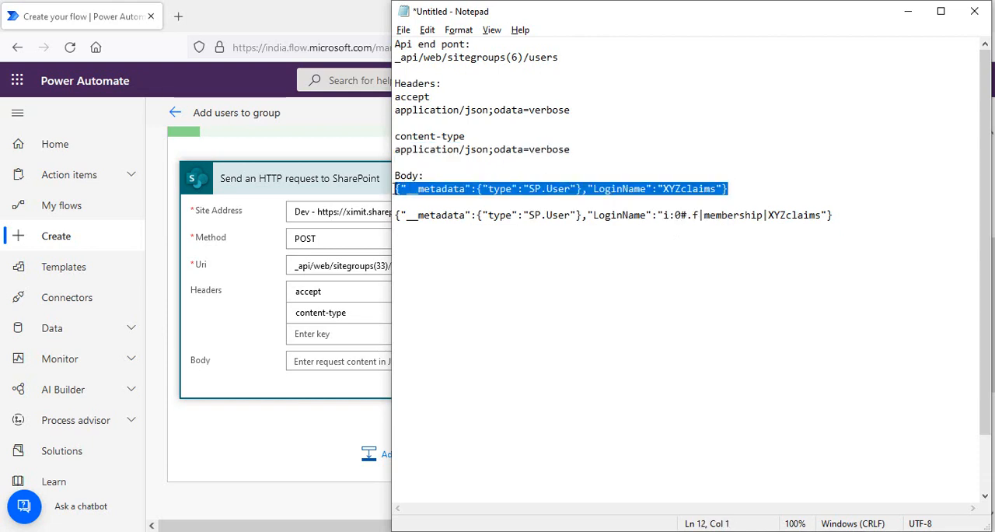
left_click(313, 361)
key("ctrl+v")
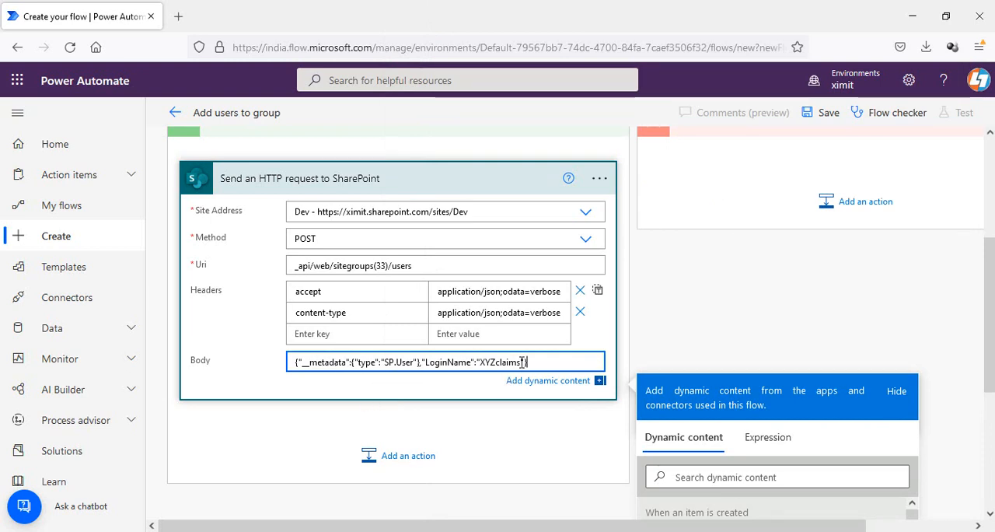
- Replace the XYZclaims placeholder in the body's LoginName with the User Claims dynamic content
key("BackSpace")
key("BackSpace")
key("BackSpace")
key("BackSpace")
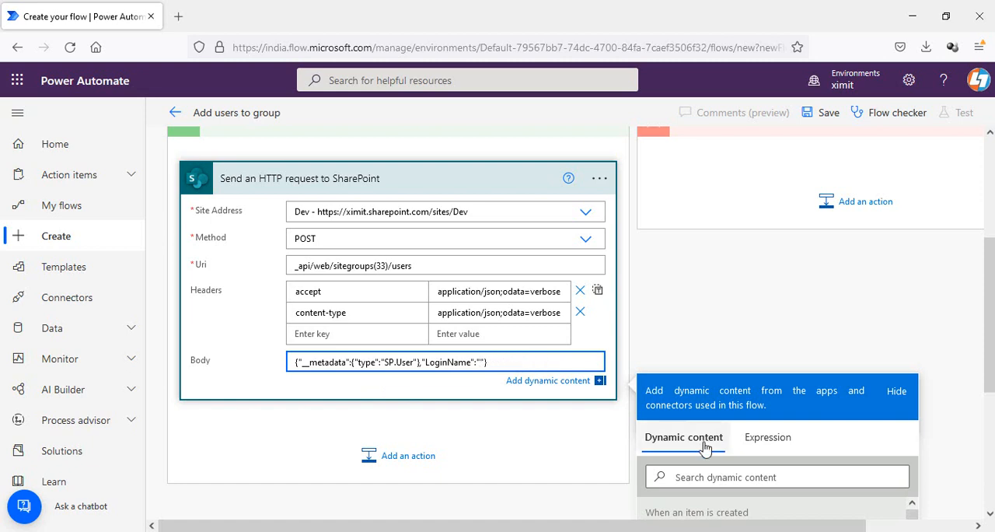
scroll(992, 306, "down", 3)
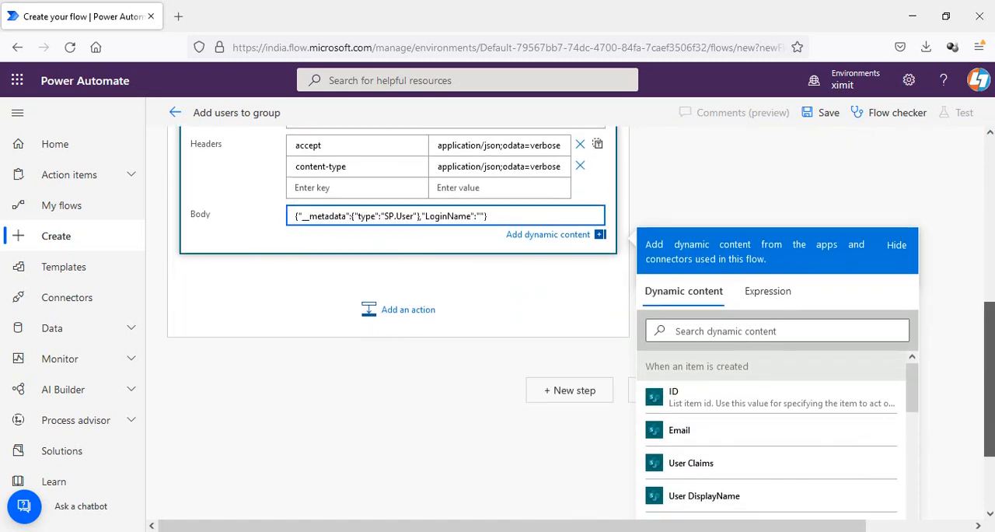
left_click(691, 463)
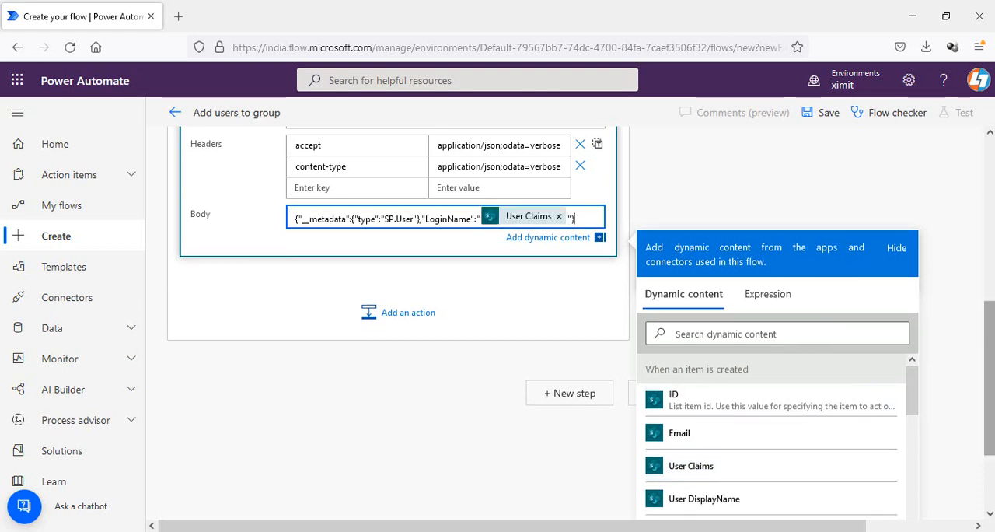
- Save the flow
scroll(591, 233, "up", 2)
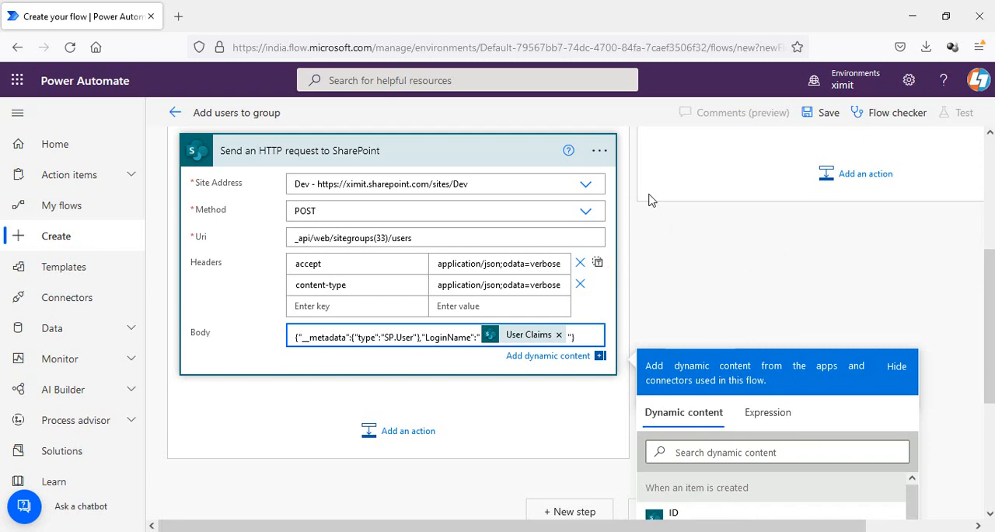
left_click(825, 117)
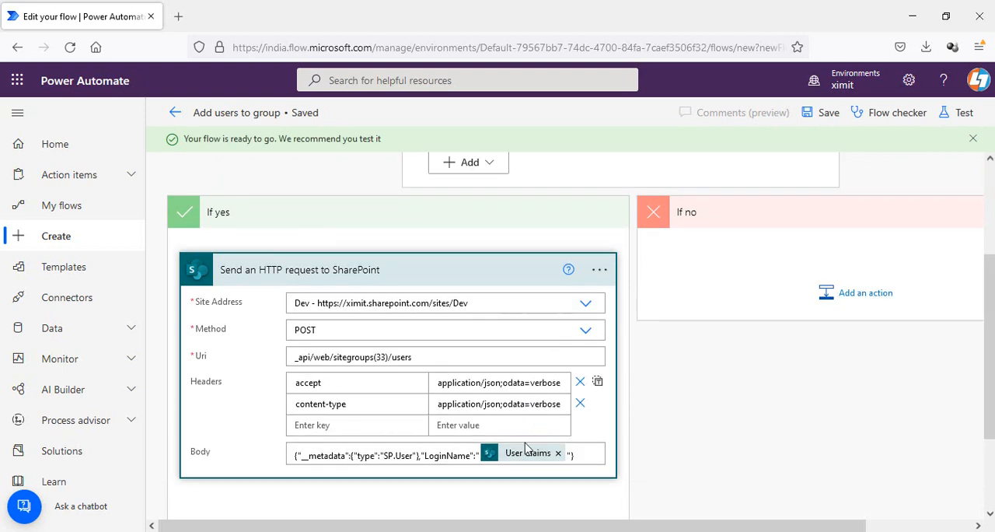
- Add a Send an HTTP request to SharePoint action in the If no branch
left_click(896, 528)
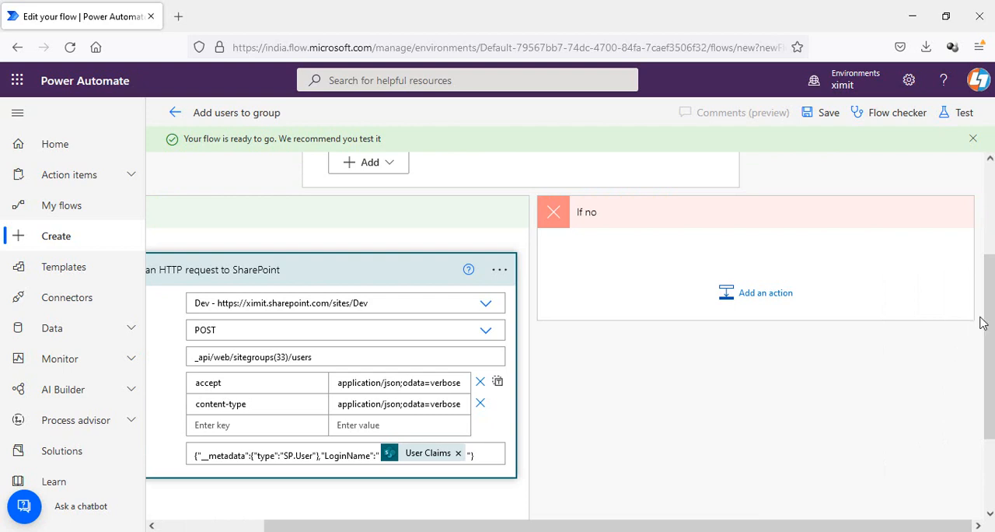
scroll(990, 326, "up", 2)
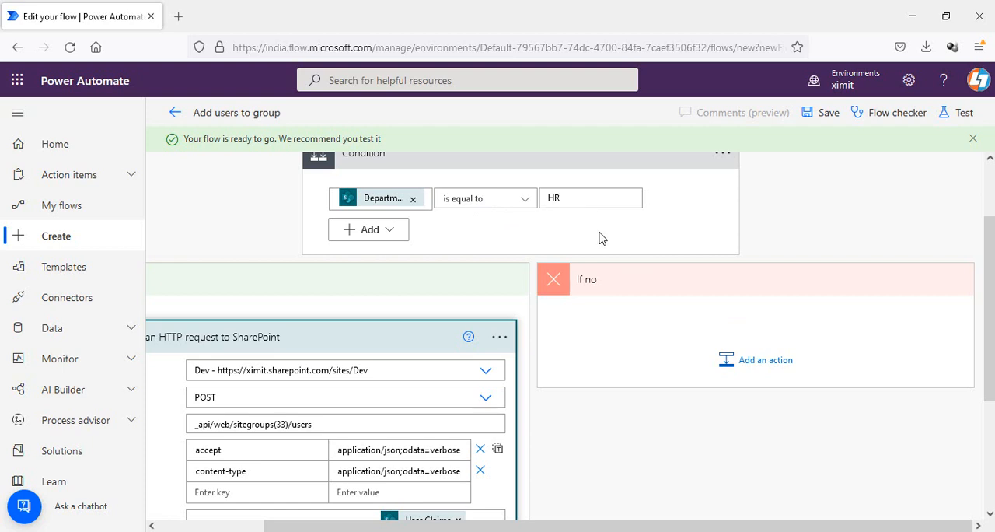
left_click(769, 358)
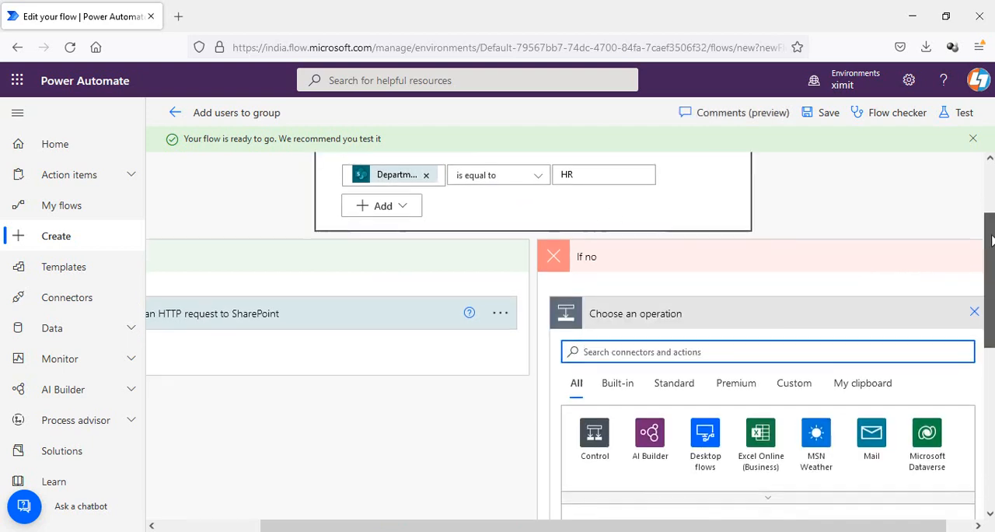
type("http")
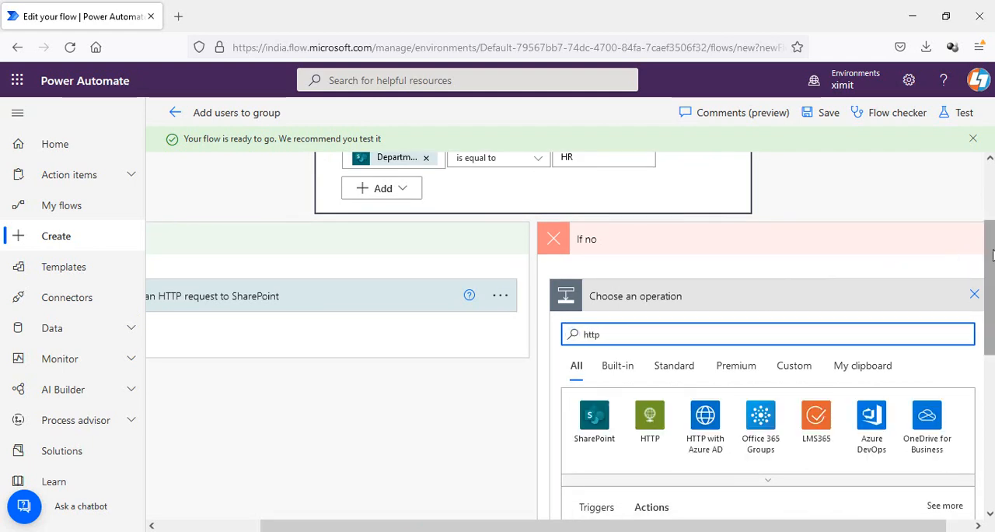
scroll(993, 255, "down", 2)
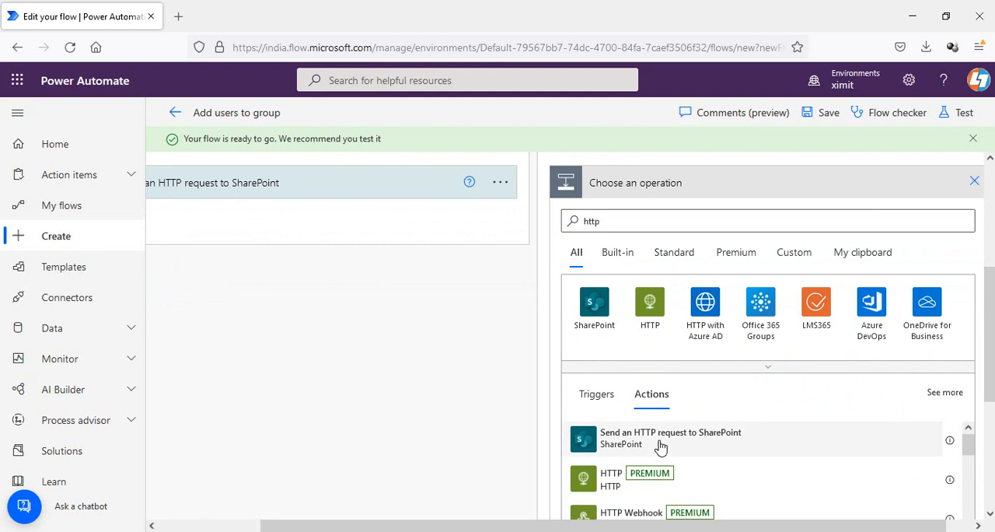
left_click(660, 444)
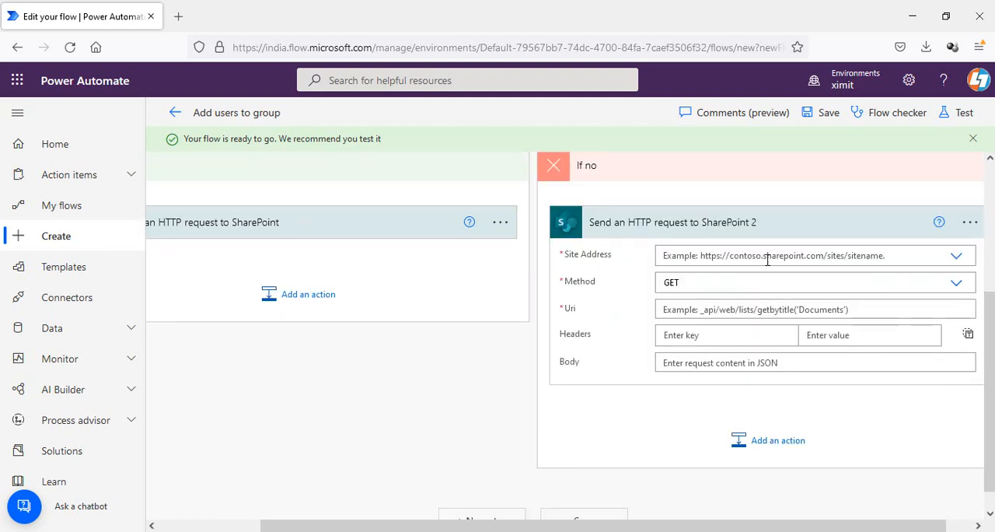
- Set the second HTTP request's site address to the Dev site and its method to POST
left_click(956, 257)
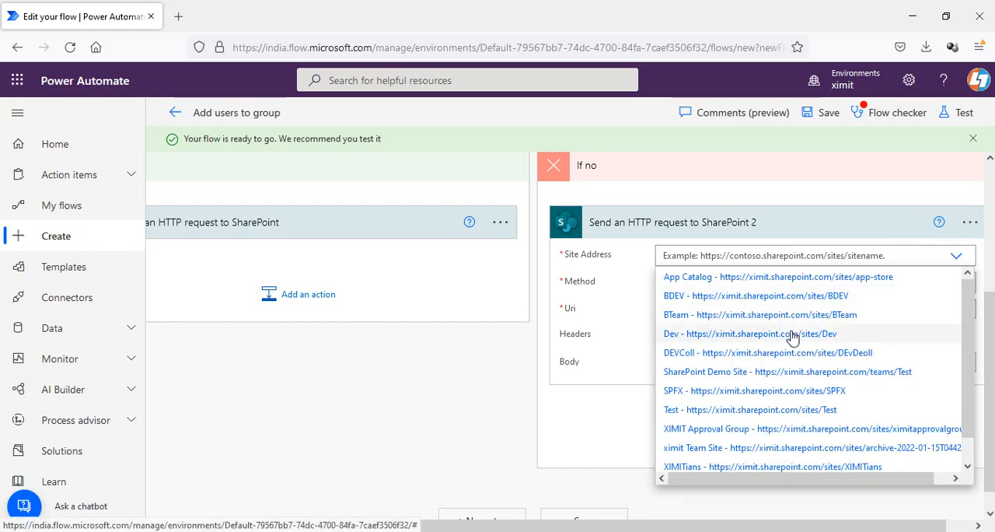
left_click(791, 335)
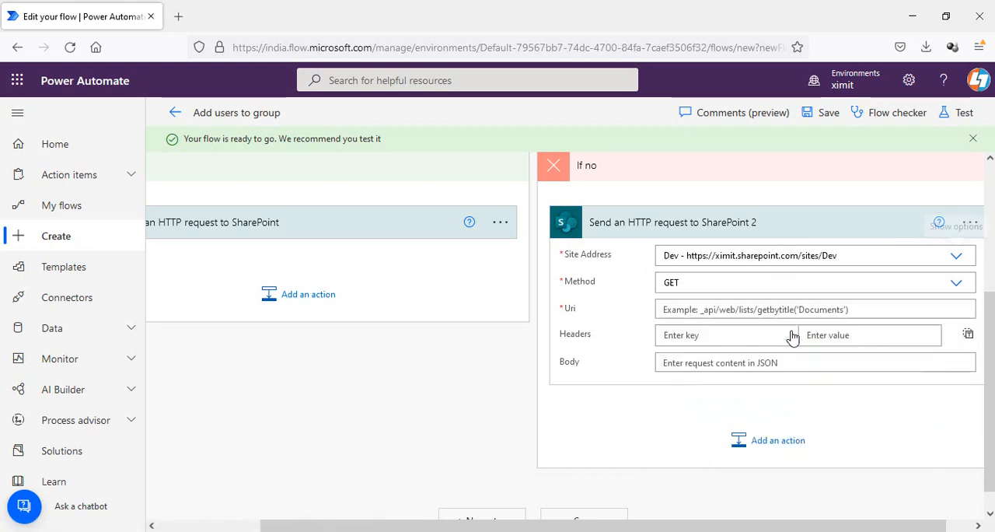
left_click(960, 287)
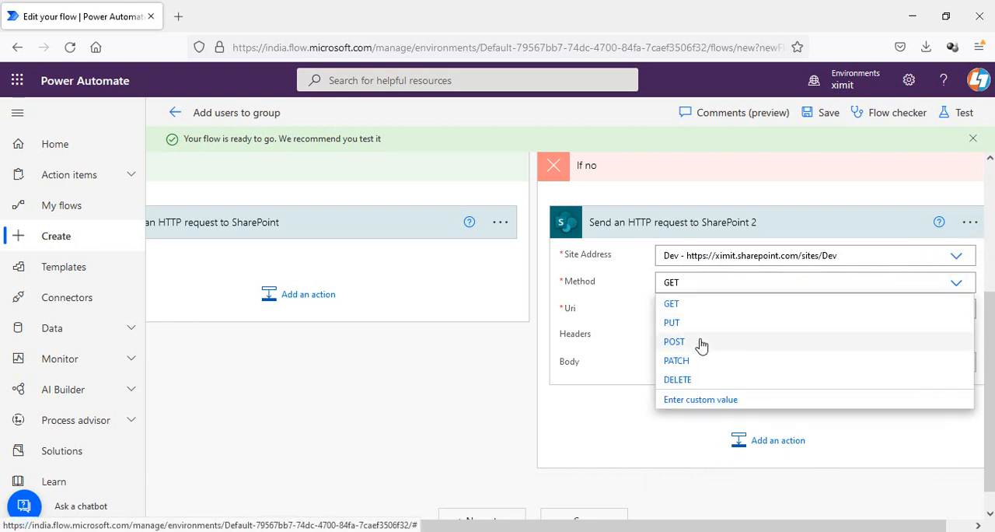
left_click(701, 346)
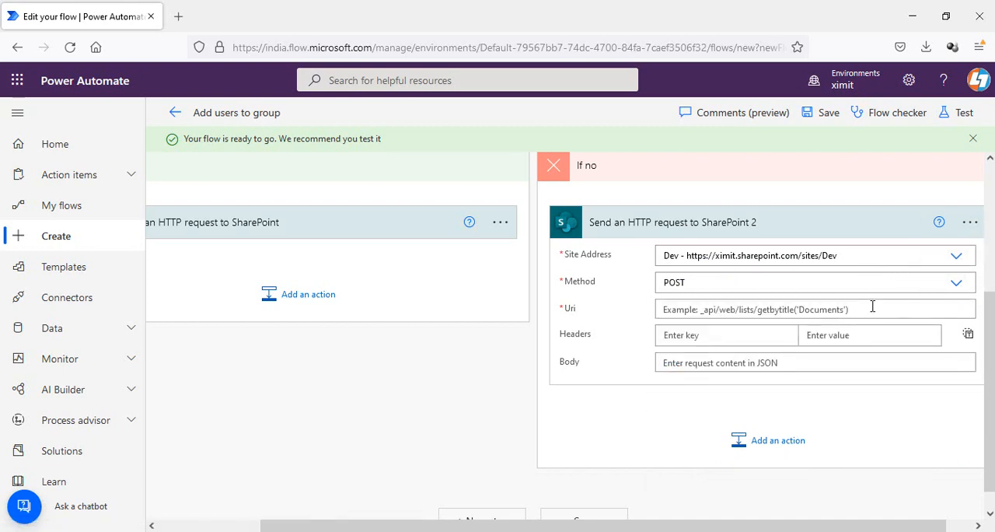
- Paste the endpoint _api/web/sitegroups(6)/users from Notepad into the second request's Uri and change the group ID to 34
key("alt+Tab")
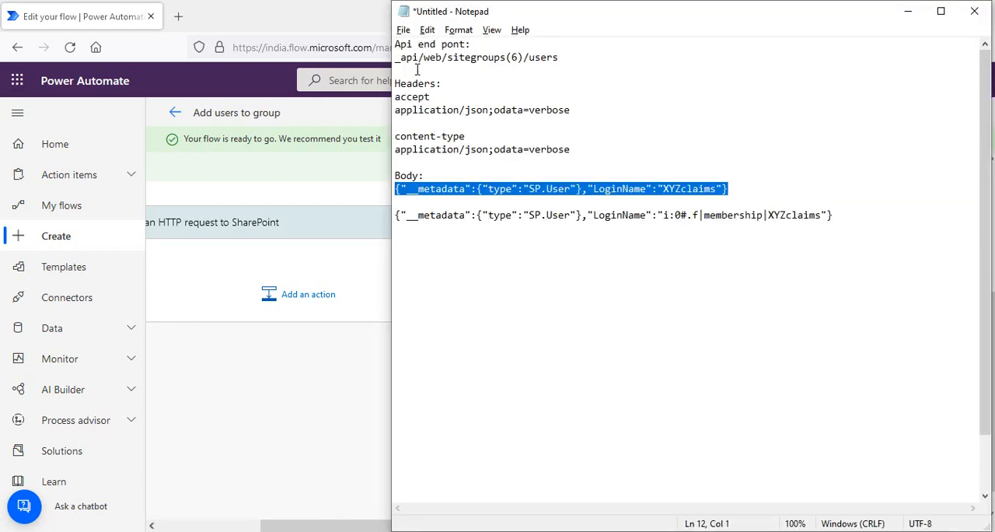
left_click_drag(397, 58, 562, 53)
key("ctrl+c")
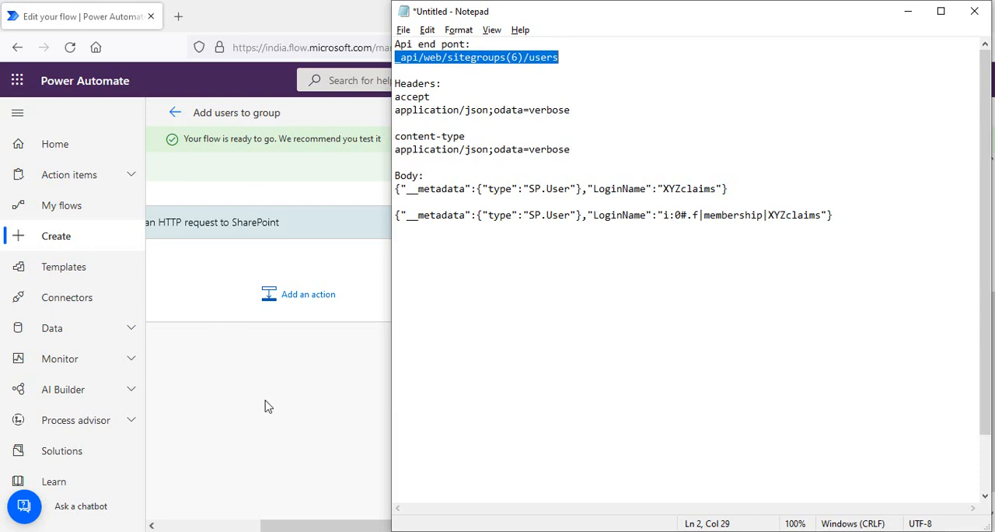
left_click(264, 405)
left_click(720, 309)
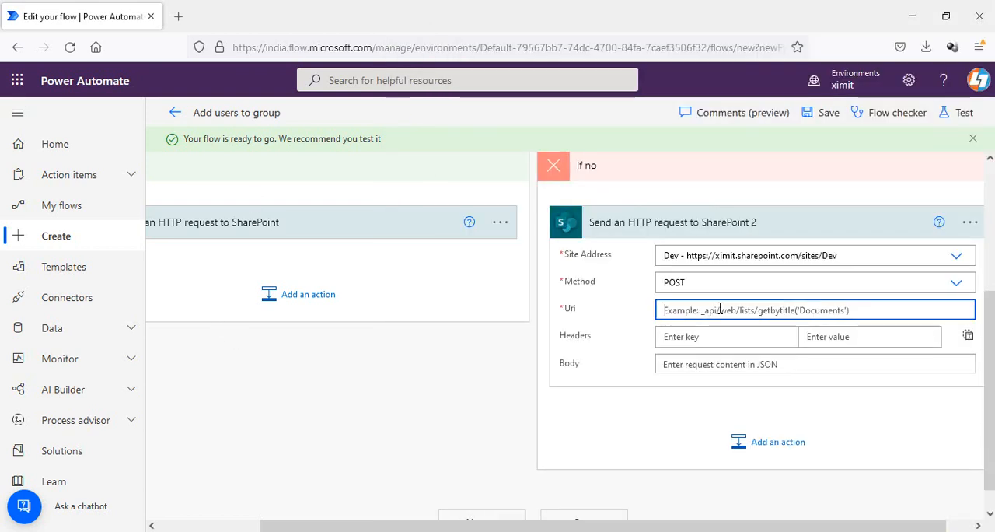
key("ctrl+v")
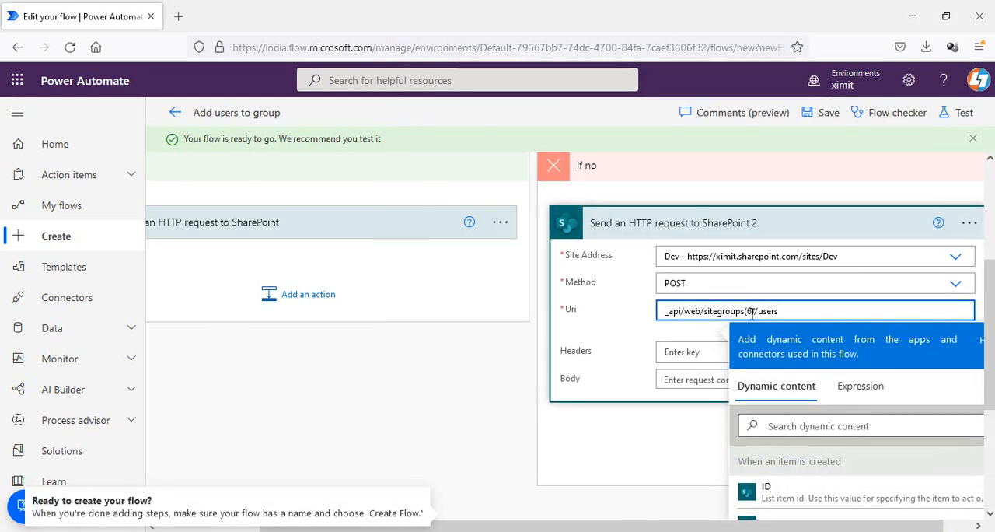
double_click(751, 311)
type("34")
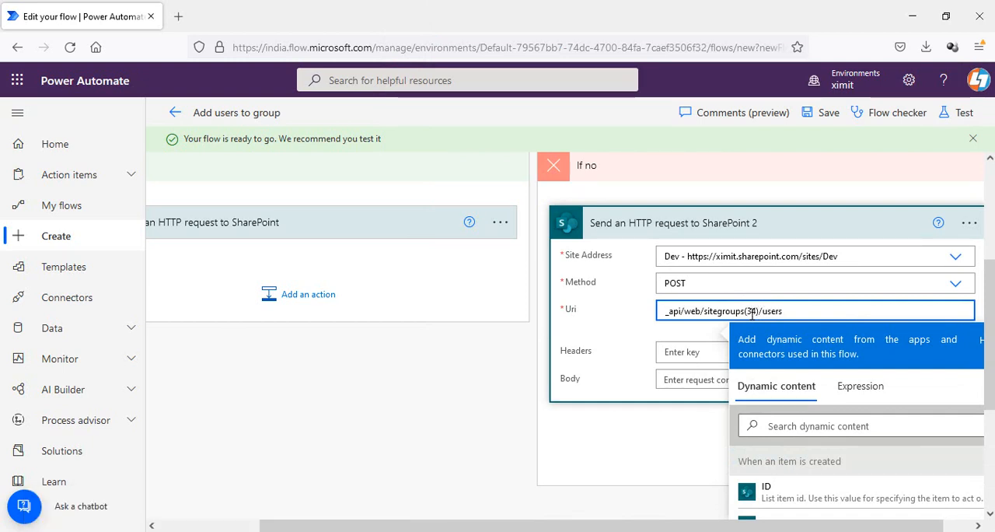
- Add an accept header with value application/json;odata=verbose to the second HTTP request, copying both from Notepad
left_click(643, 321)
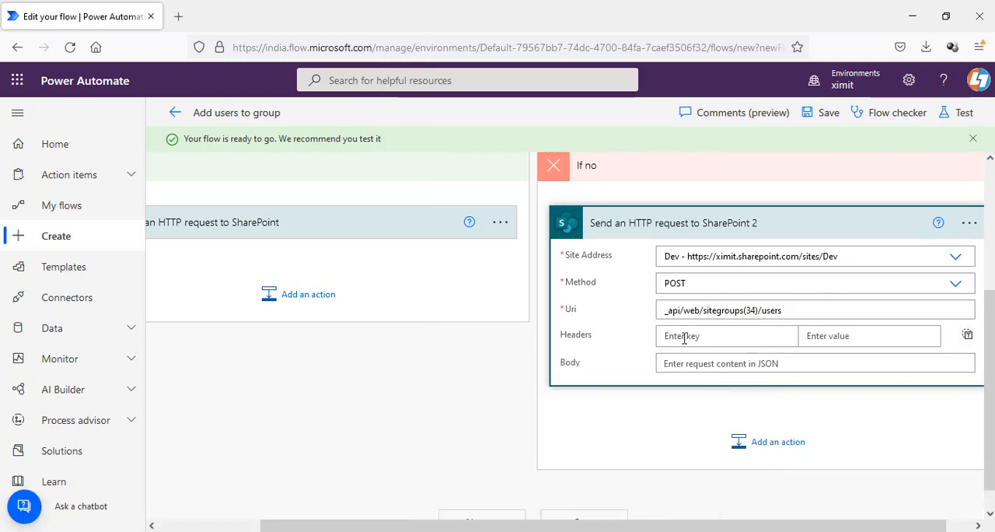
left_click(687, 338)
key("alt+Tab")
left_click_drag(431, 97, 395, 97)
key("ctrl+c")
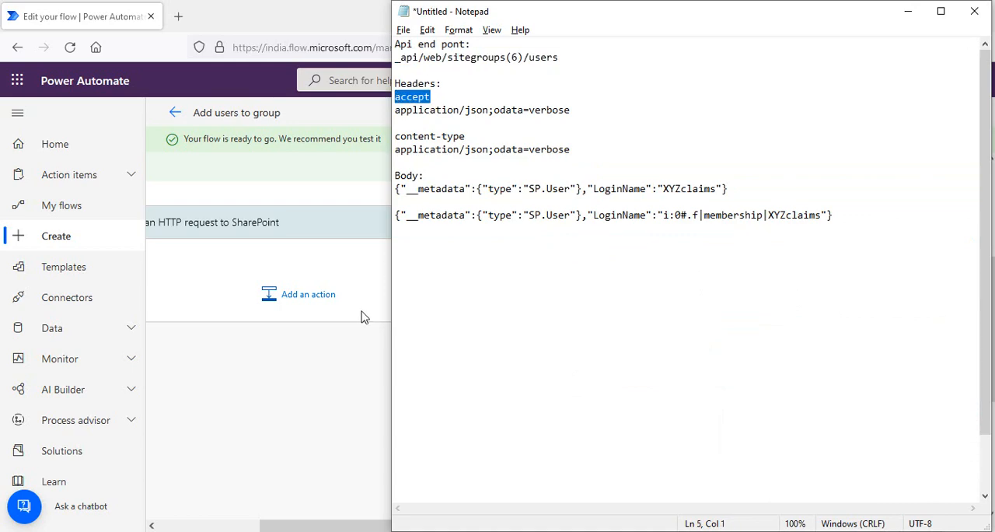
left_click(362, 316)
left_click(703, 338)
key("ctrl+v")
key("alt+Tab")
left_click_drag(573, 109, 394, 110)
left_click(365, 319)
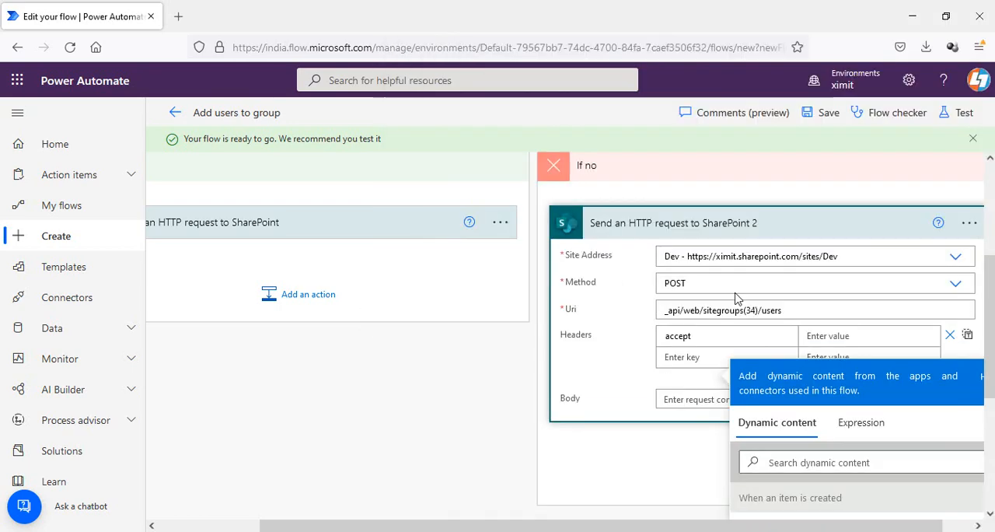
left_click(839, 336)
type("application/json;odata=verbose")
- Add a content-type header with value application/json;odata=verbose to the second HTTP request
left_click(707, 358)
key("alt+Tab")
left_click_drag(465, 136, 395, 136)
key("ctrl+c")
key("alt+Tab")
key("ctrl+v")
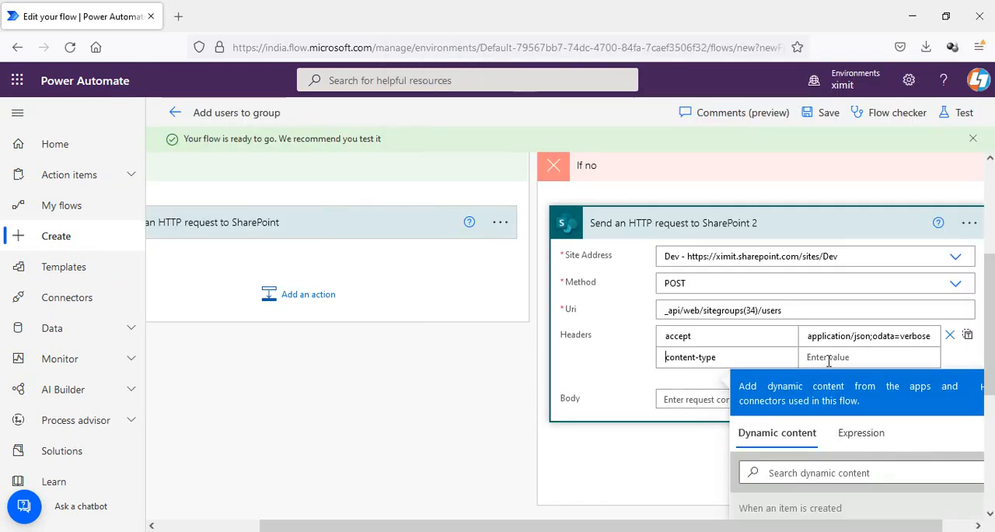
key("alt+Tab")
left_click_drag(575, 149, 395, 149)
key("ctrl+c")
key("alt+Tab")
left_click(869, 356)
key("ctrl+v")
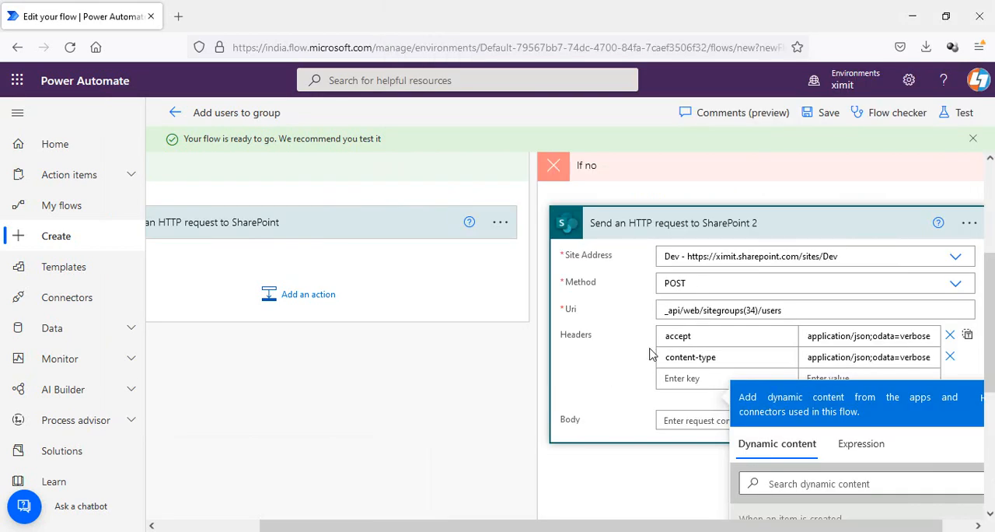
- Paste the membership-claims JSON body line from Notepad into the second request's Body
left_click(990, 325)
scroll(989, 325, "down", 1)
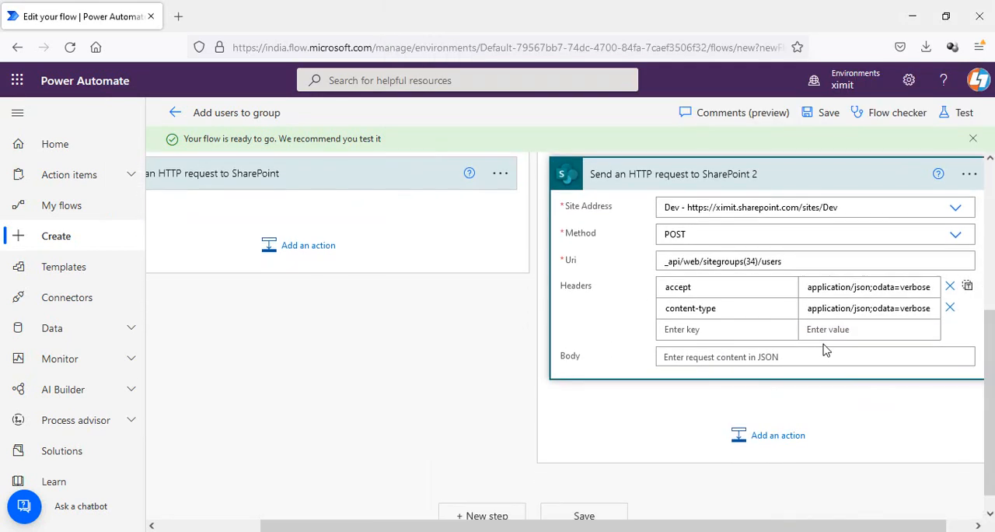
left_click(820, 354)
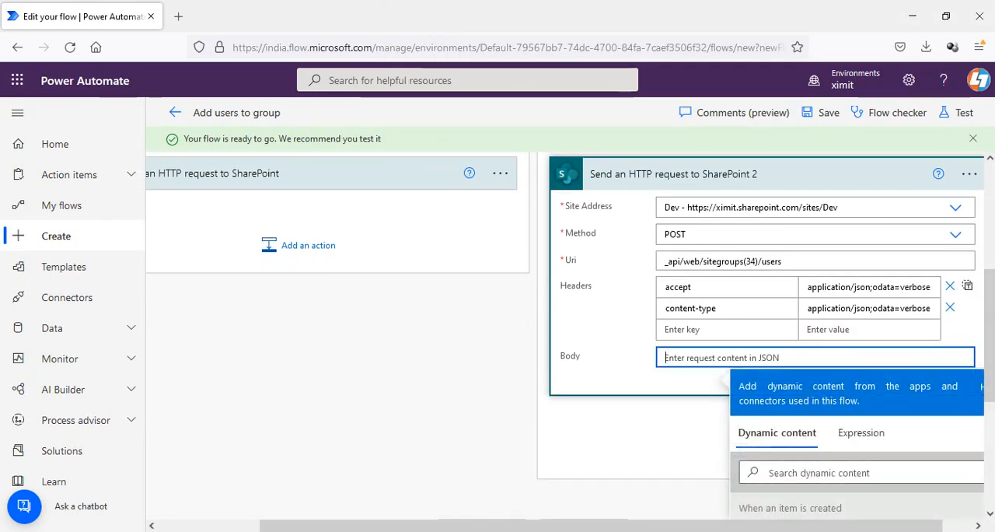
key("alt+Tab")
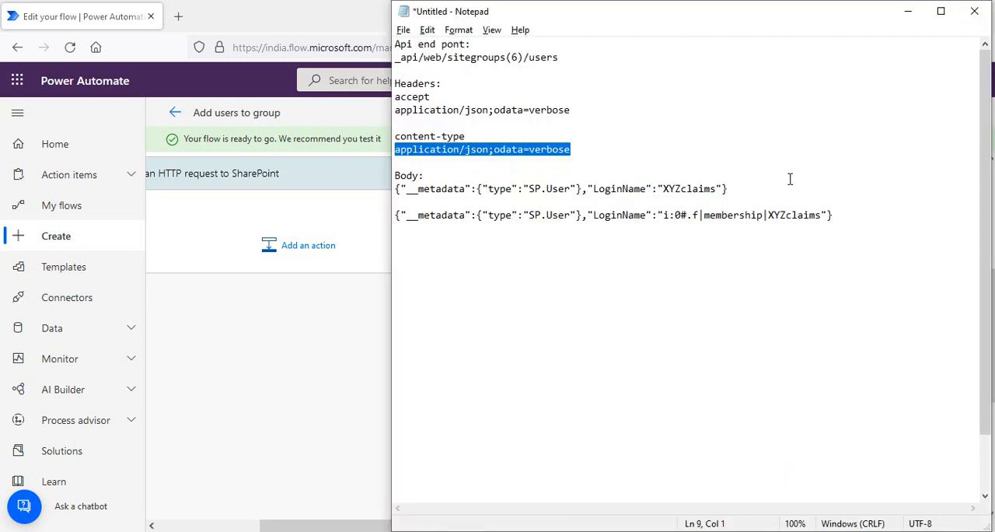
left_click(840, 217)
left_click(405, 217, "shift")
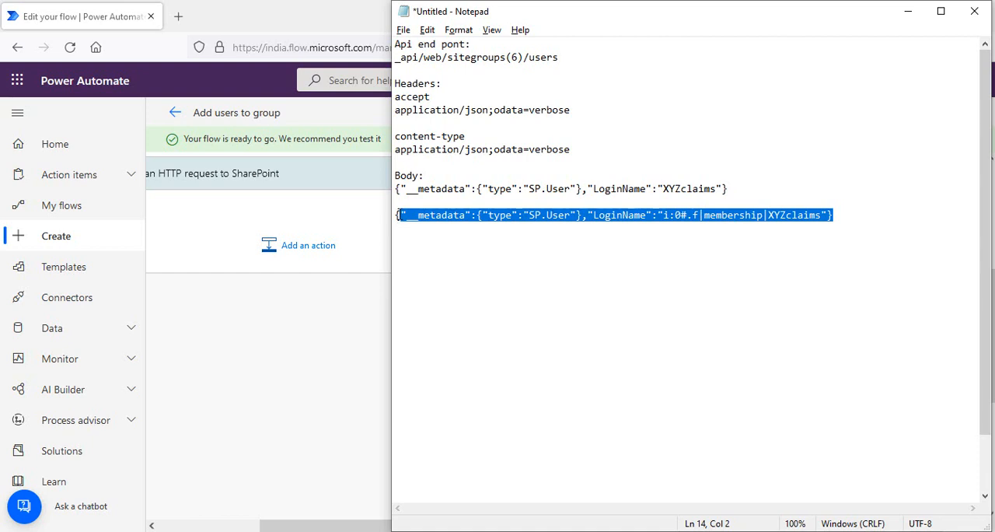
left_click_drag(398, 215, 395, 215)
key("alt+Tab")
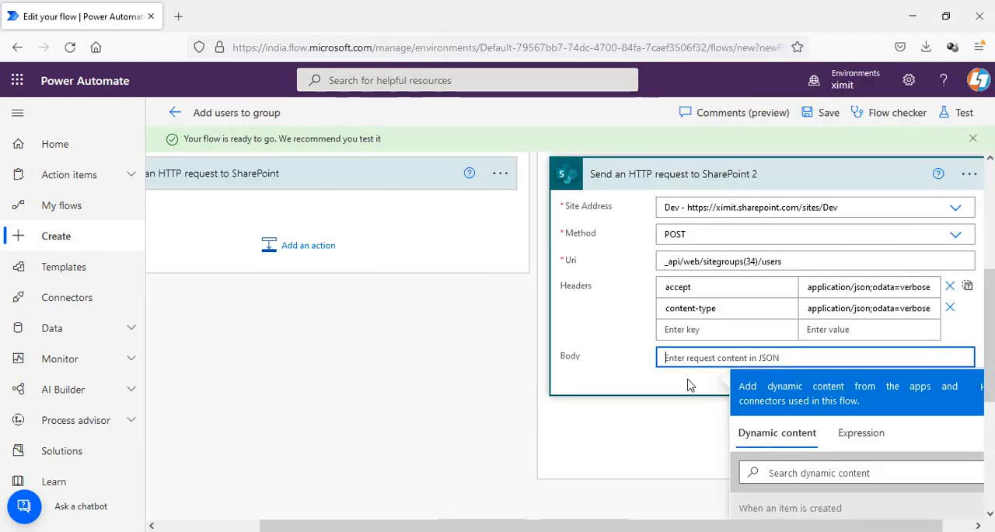
key("ctrl+v")
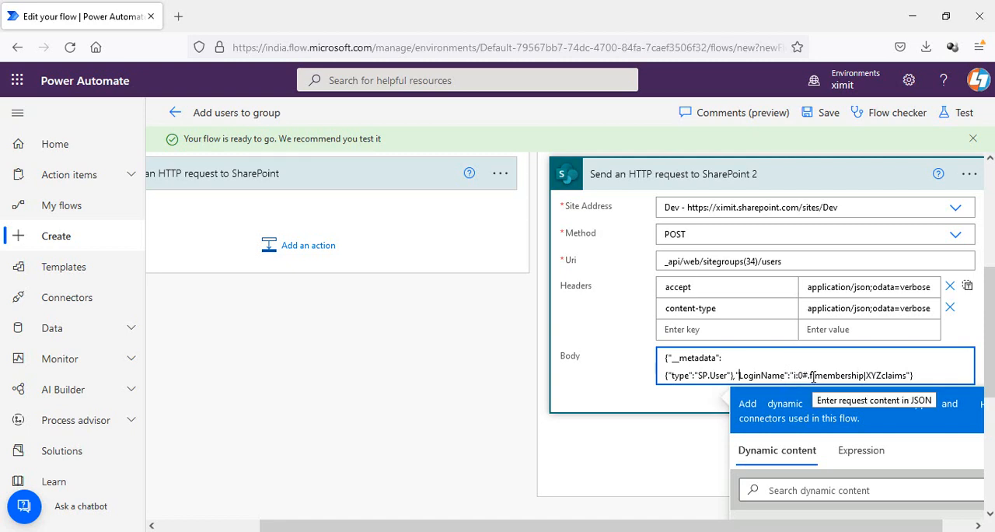
- Replace the XYZclaims placeholder in the second request's body with the Email dynamic content
left_click(908, 375)
key("BackSpace")
key("BackSpace")
key("BackSpace")
key("BackSpace")
key("BackSpace")
key("BackSpace")
key("BackSpace")
key("BackSpace")
key("BackSpace")
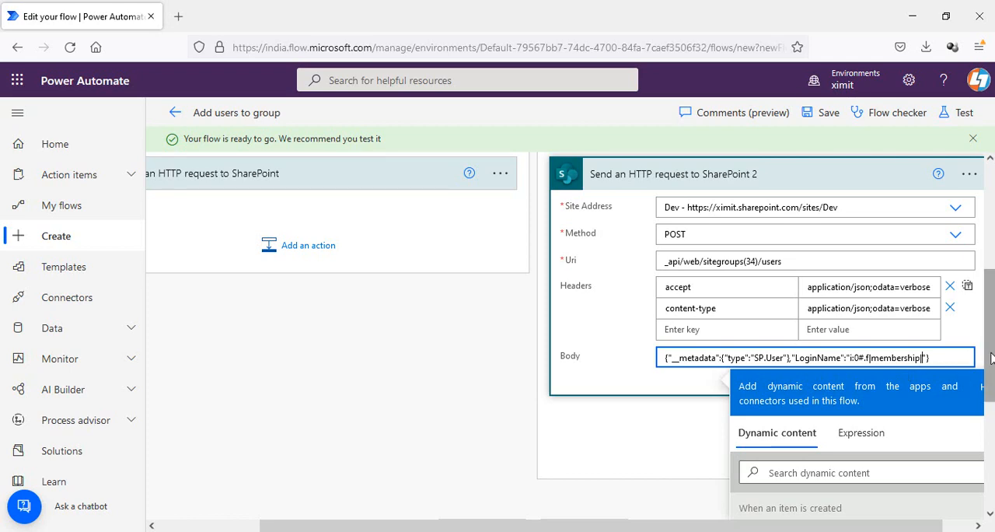
left_click_drag(992, 358, 992, 451)
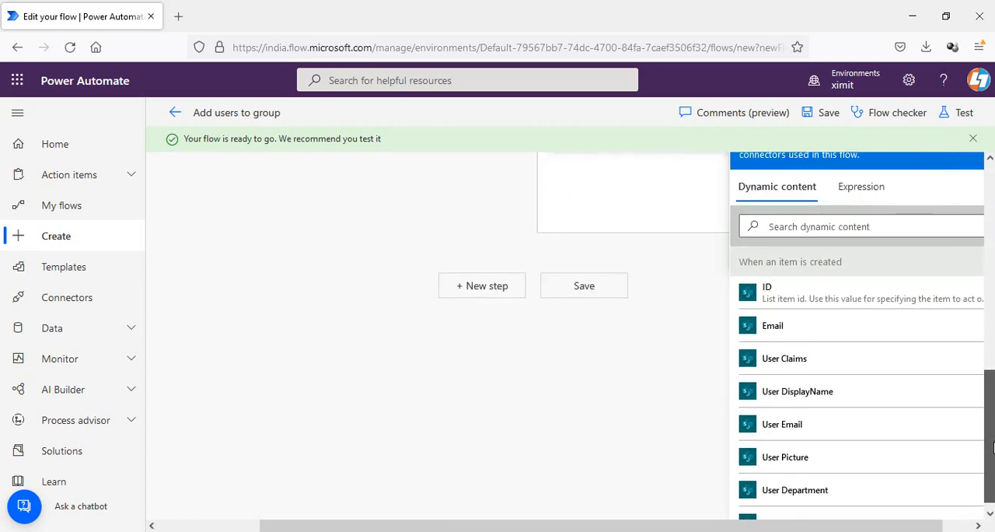
left_click(812, 332)
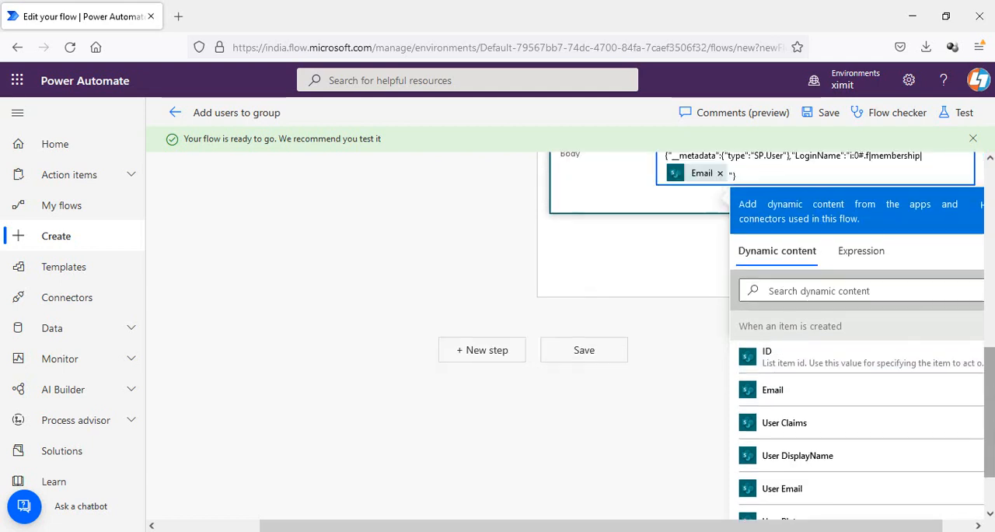
- Save the flow, checking the first HTTP request's body against the second before saving again
left_click_drag(991, 391, 990, 315)
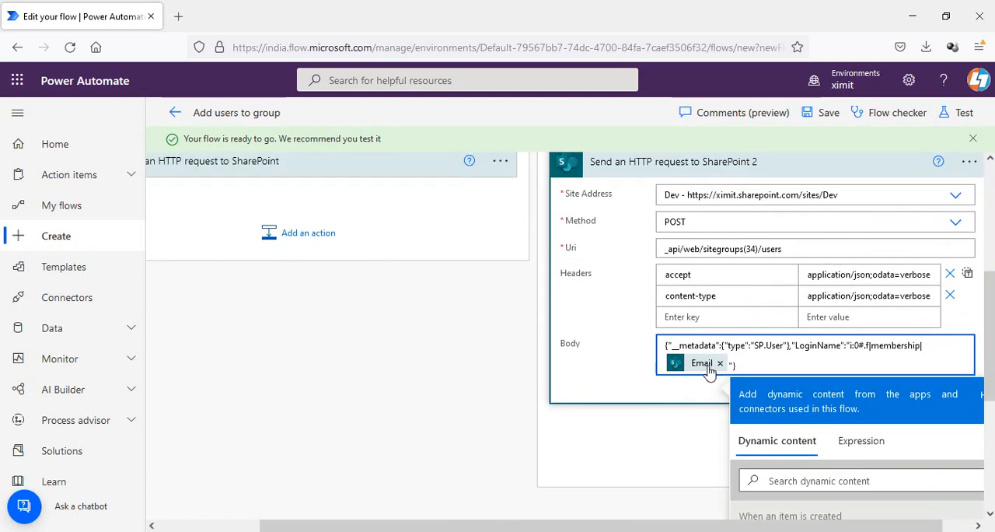
left_click(826, 112)
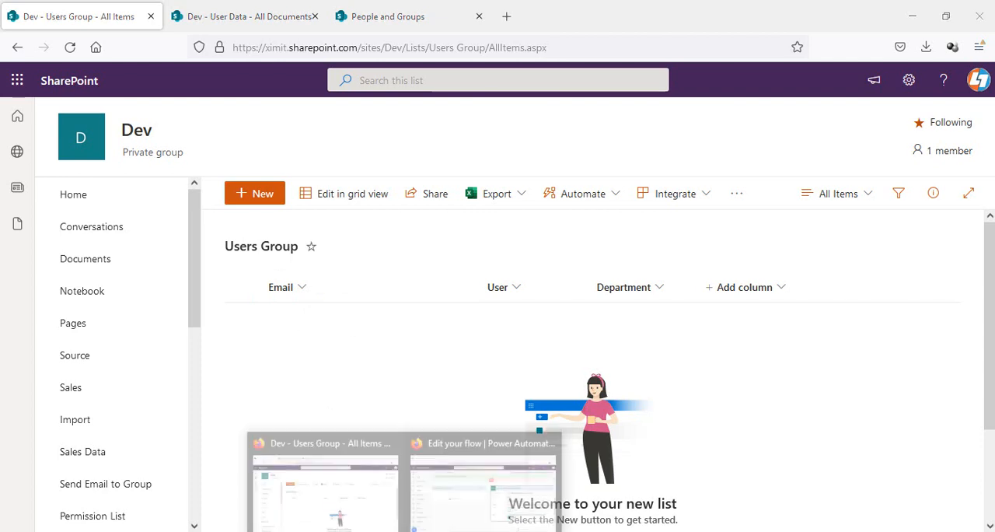
left_click(447, 487)
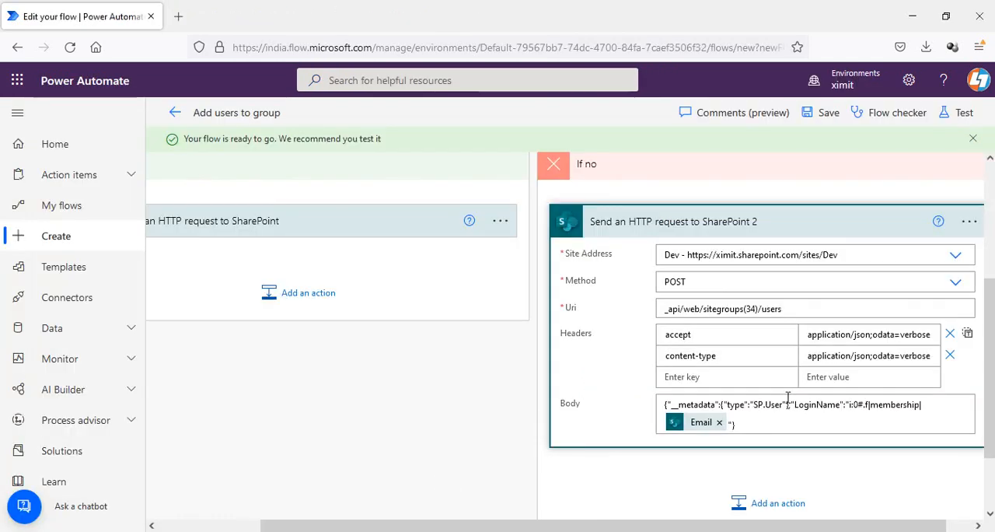
left_click(338, 230)
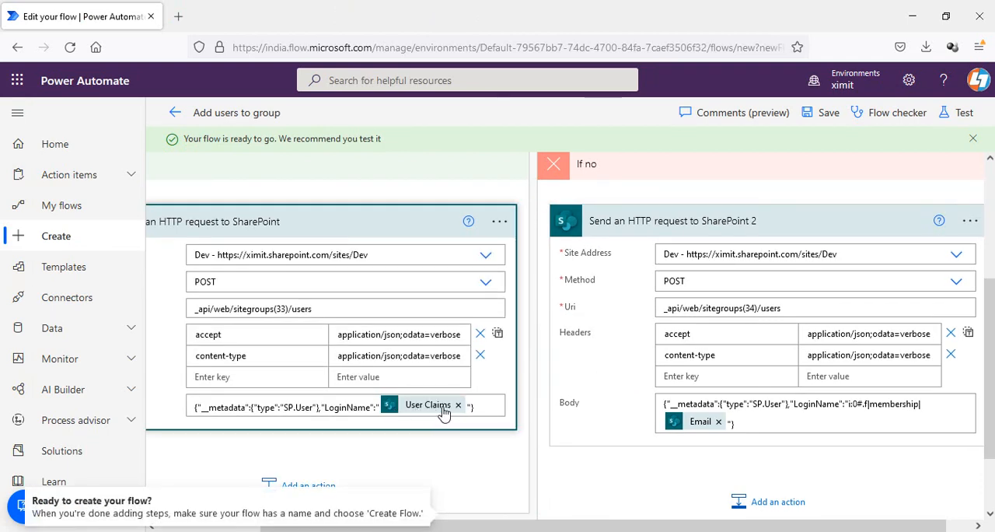
mouse_move(441, 417)
left_click(828, 117)
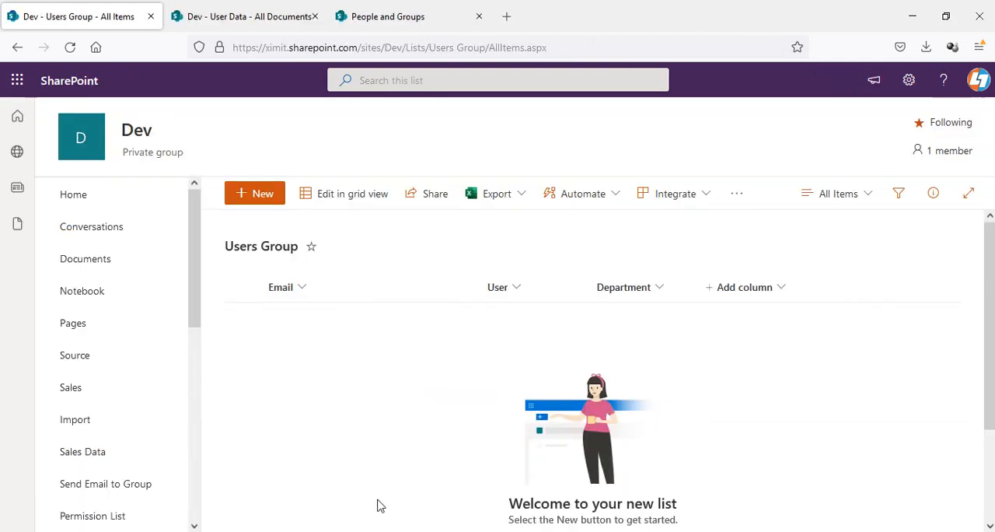
- Start a new Users Group list item and paste a test user's email from Notepad into Email
key("alt+Tab")
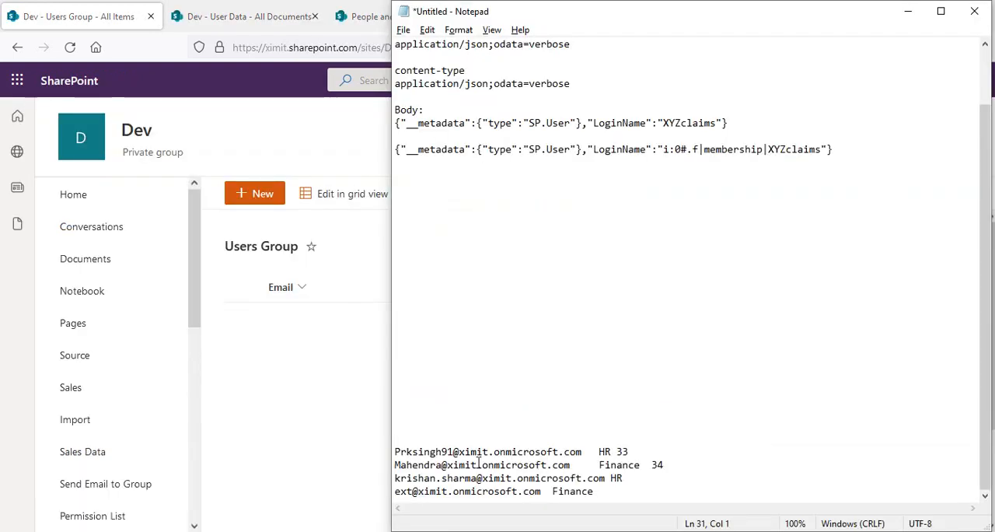
left_click_drag(588, 451, 406, 451)
left_click_drag(573, 466, 392, 470)
key("ctrl+c")
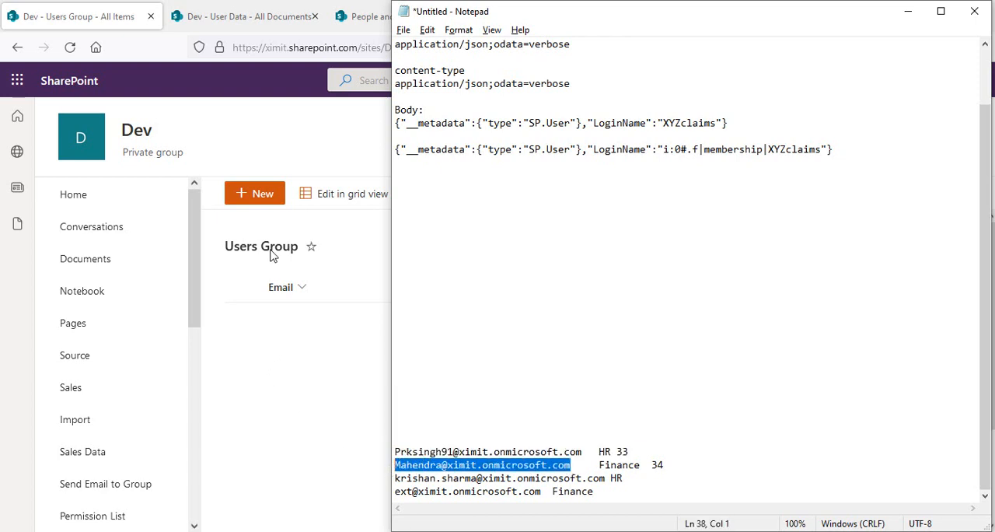
left_click(260, 196)
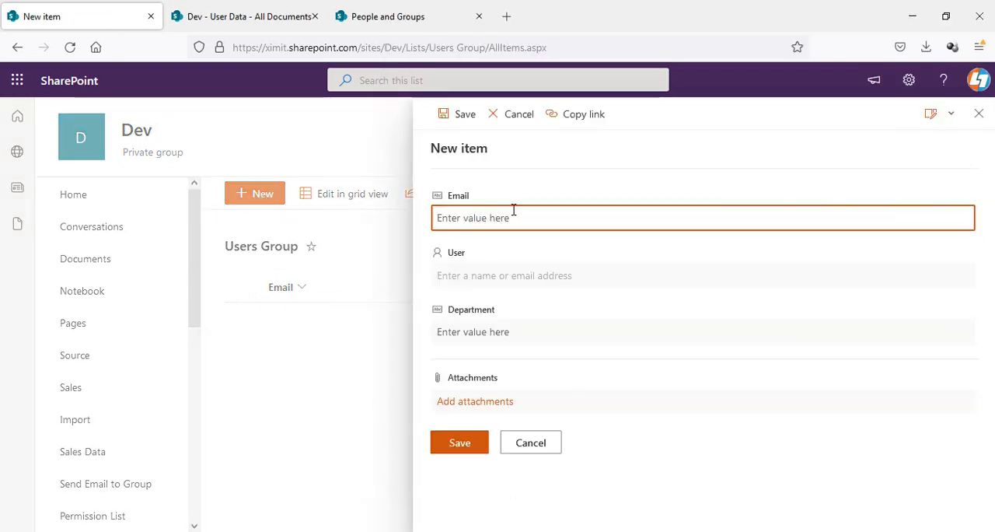
key("ctrl+v")
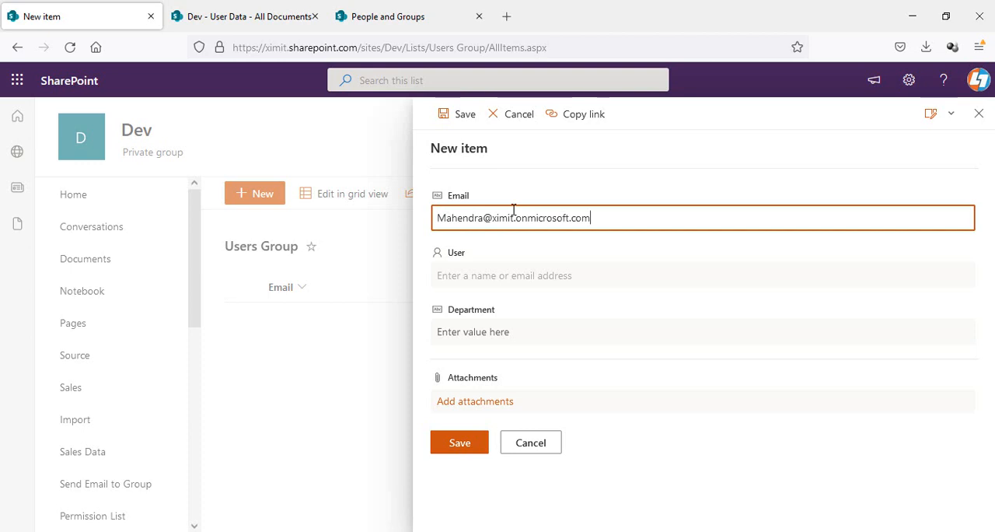
- Select the matching person in the User field, set Department to HR, and save the item
left_click(488, 276)
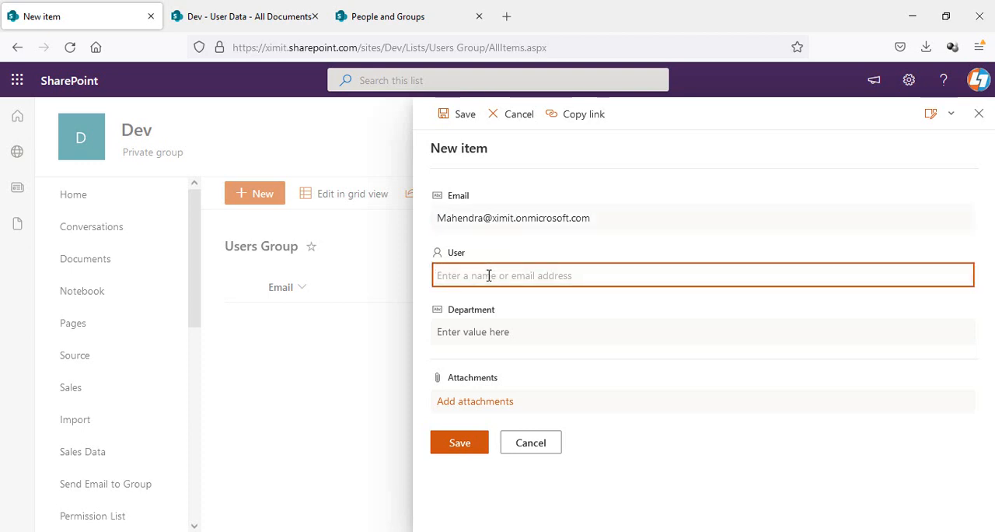
type("p")
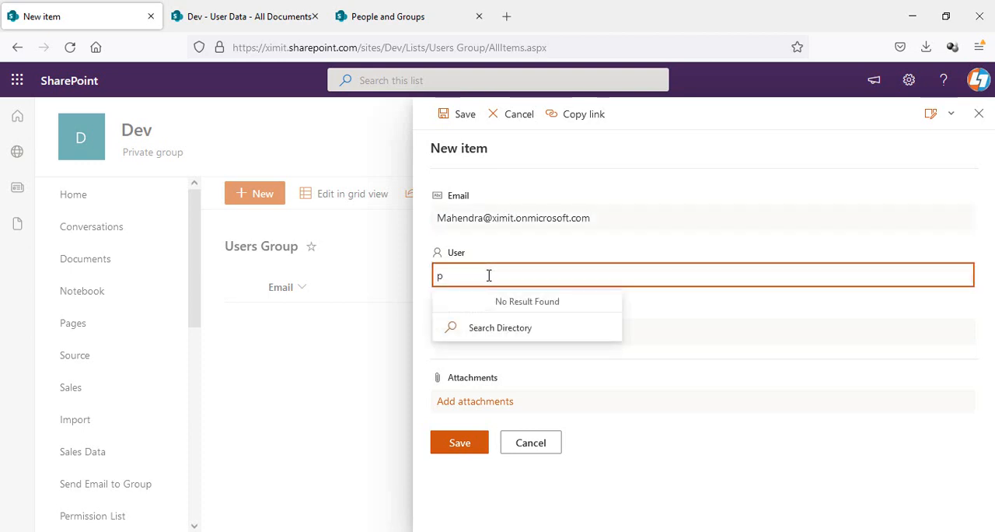
key("BackSpace")
type("mahen")
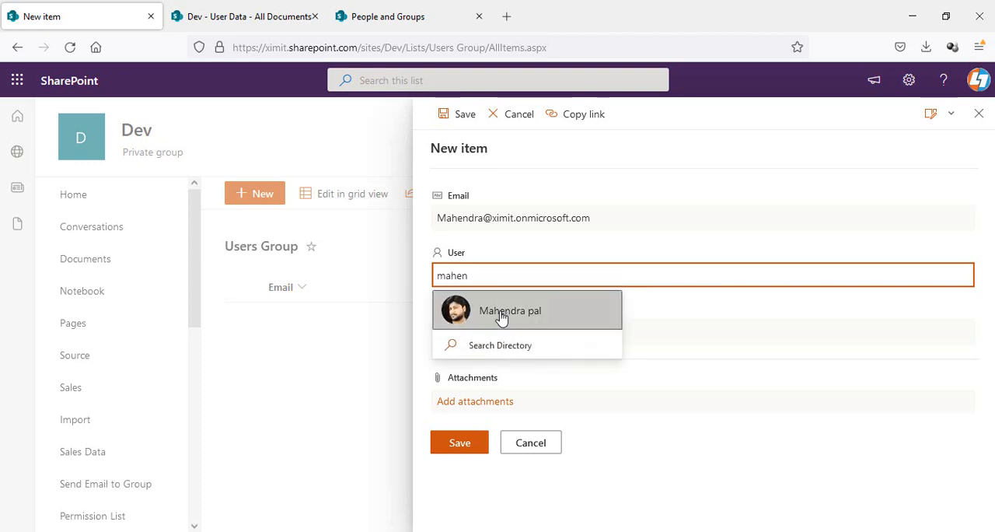
left_click(502, 315)
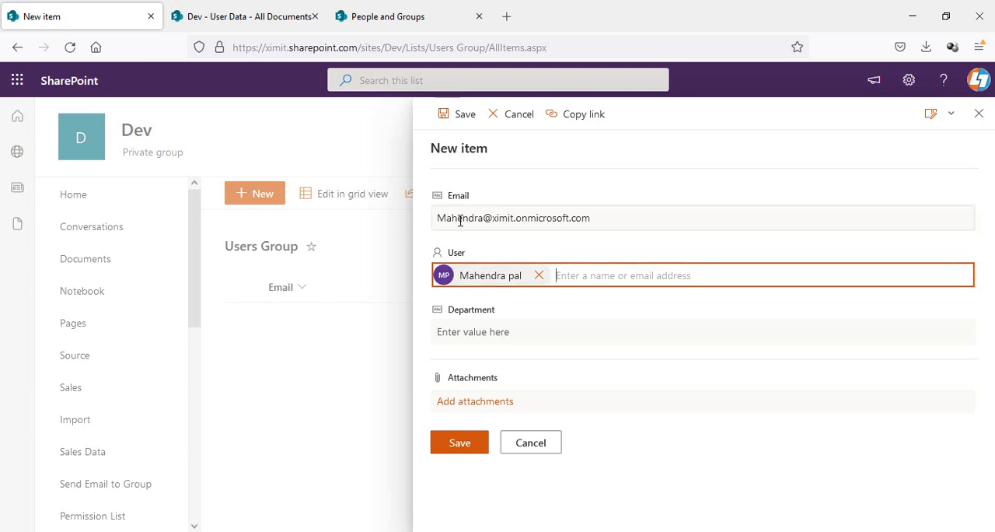
left_click(468, 335)
type("HR")
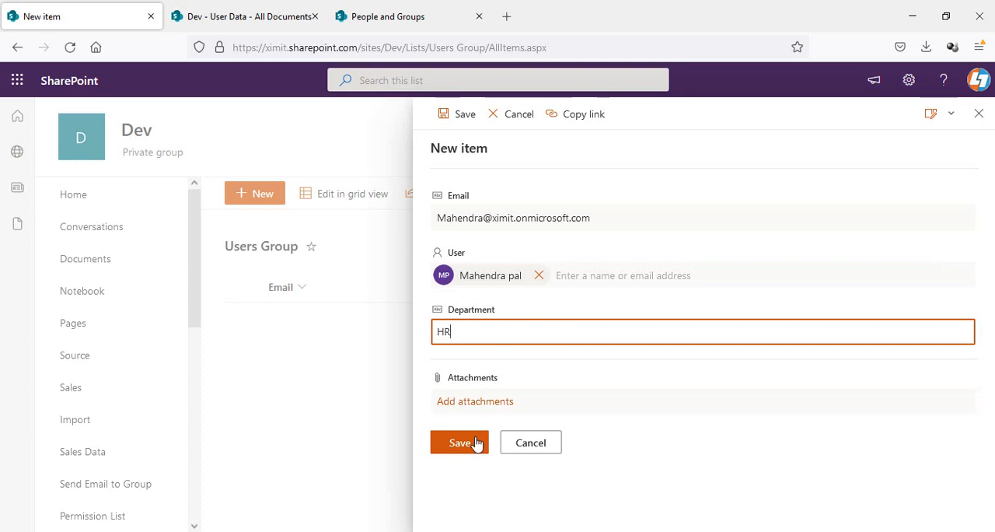
left_click(472, 447)
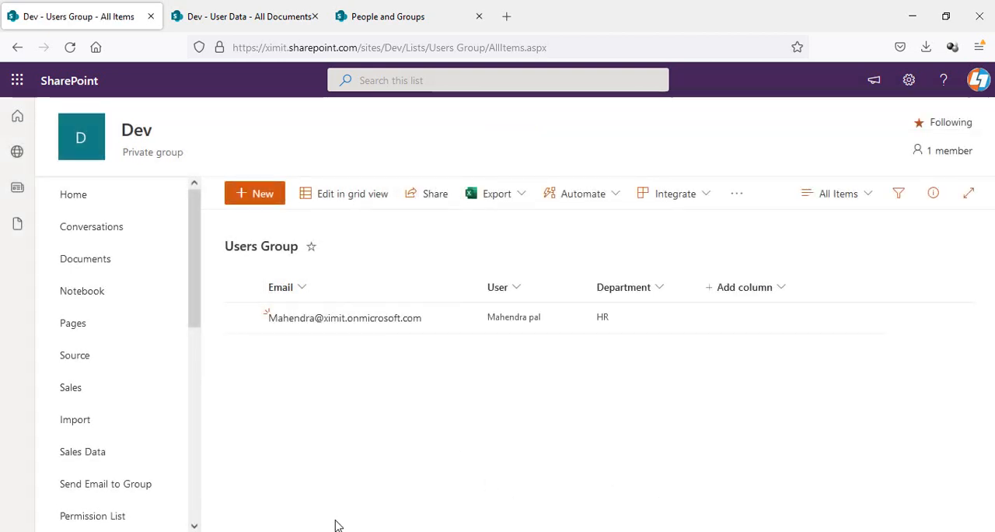
- Start another new list item and paste a second test user's email from Notepad into Email
key("alt+Tab")
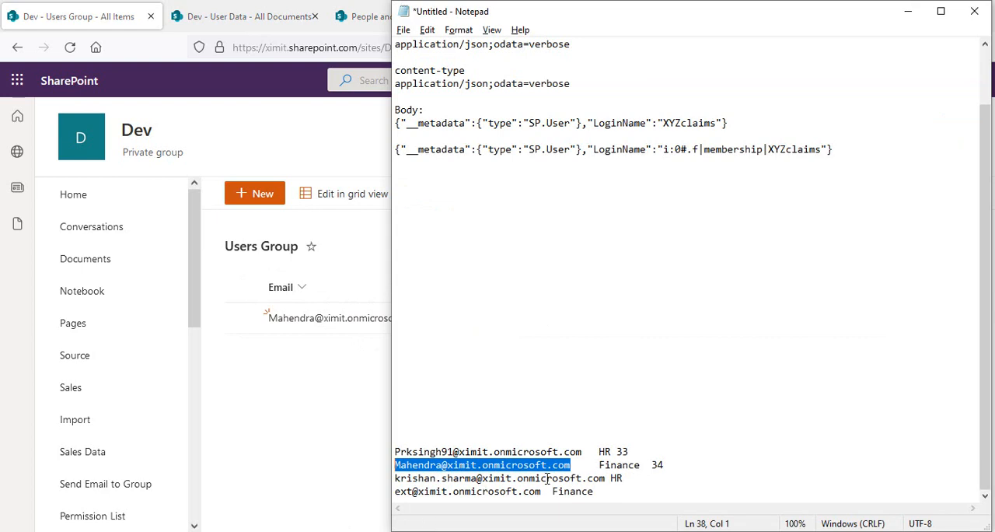
left_click_drag(607, 478, 395, 476)
key("ctrl+c")
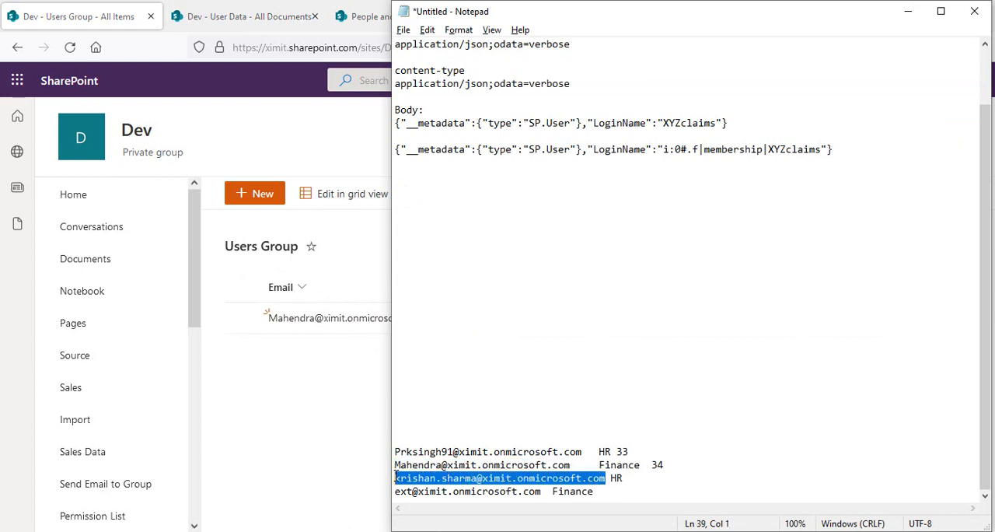
left_click(241, 367)
left_click(261, 190)
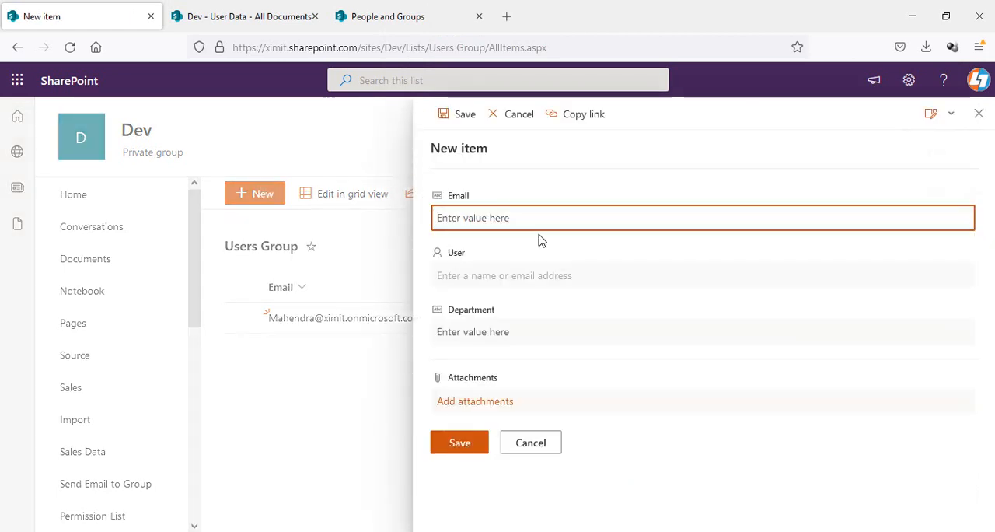
key("ctrl+v")
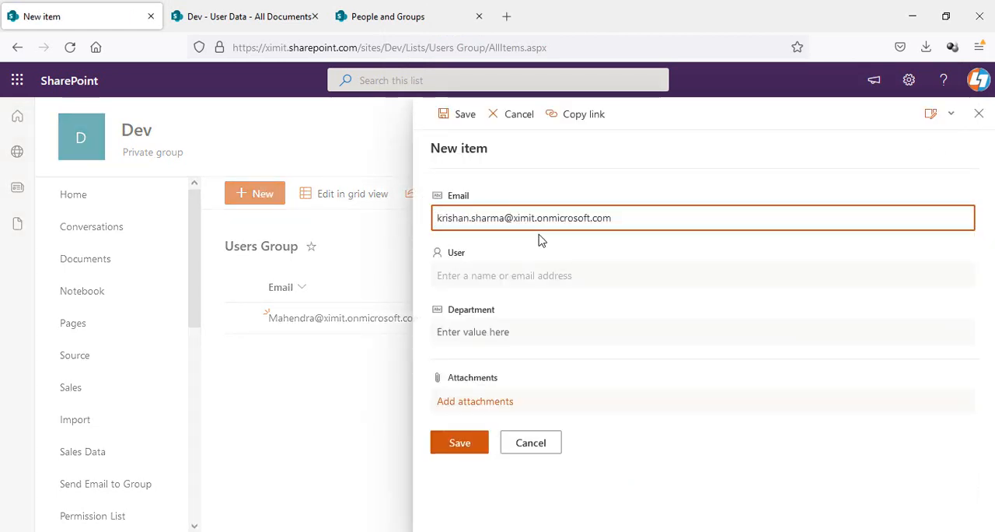
left_click(513, 275)
type("krishan")
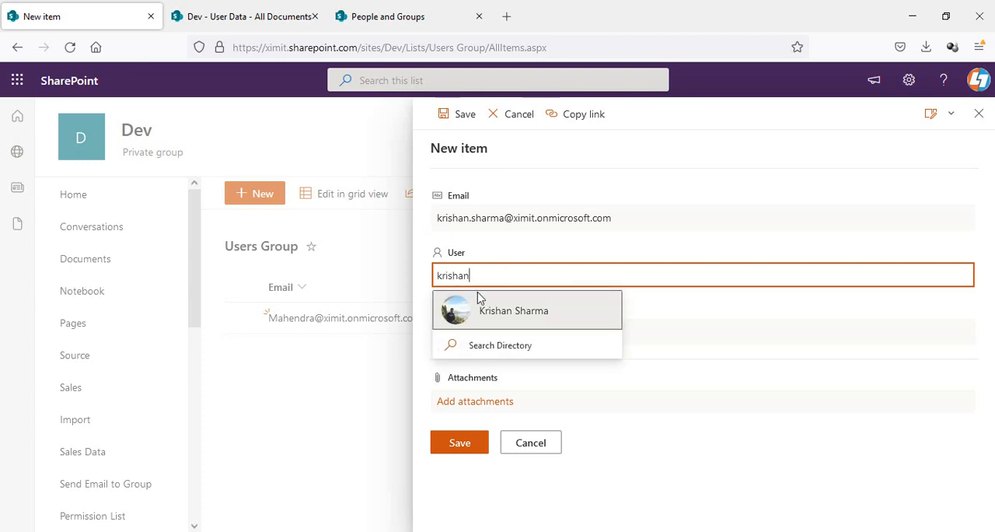
left_click(469, 319)
left_click(479, 331)
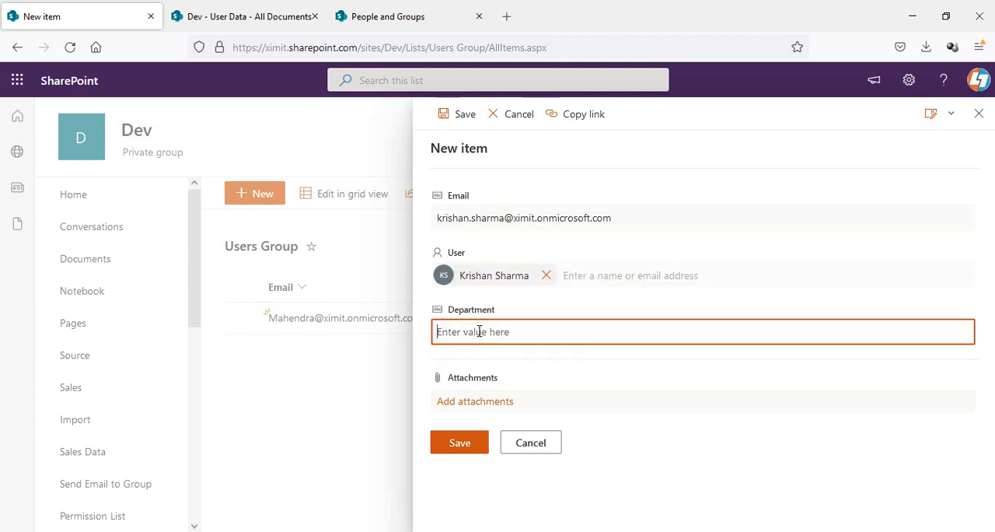
type("Finance")
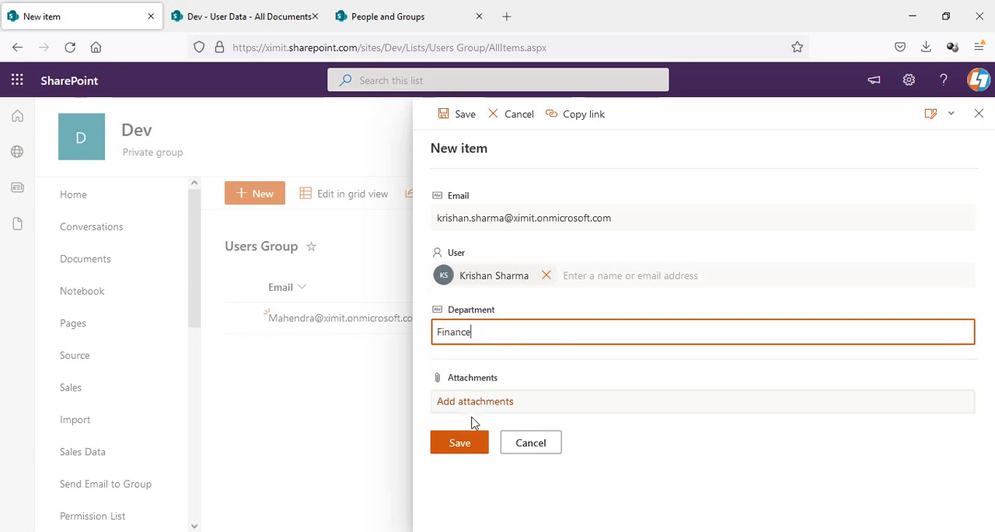
left_click(463, 445)
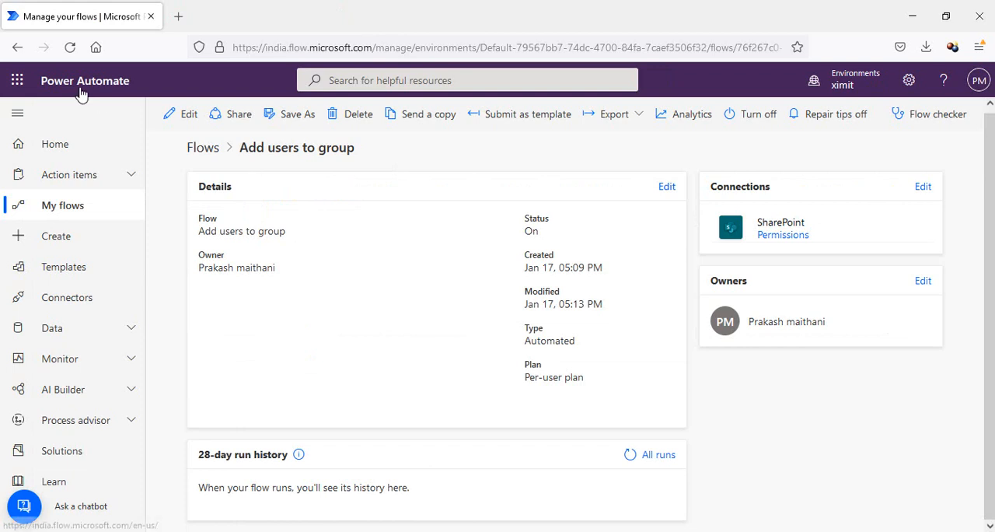
- Refresh the flow's details page and review its 28-day run history
left_click(70, 47)
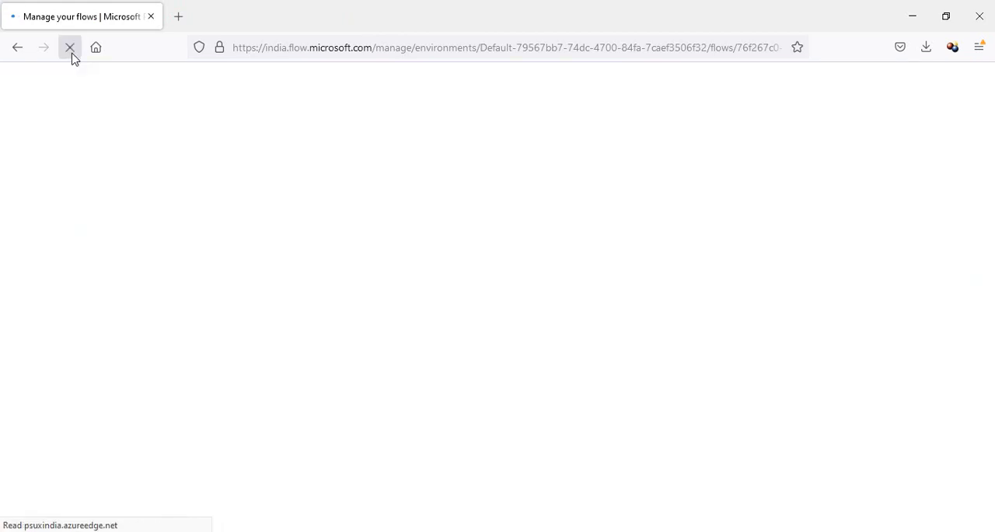
scroll(993, 265, "down", 1)
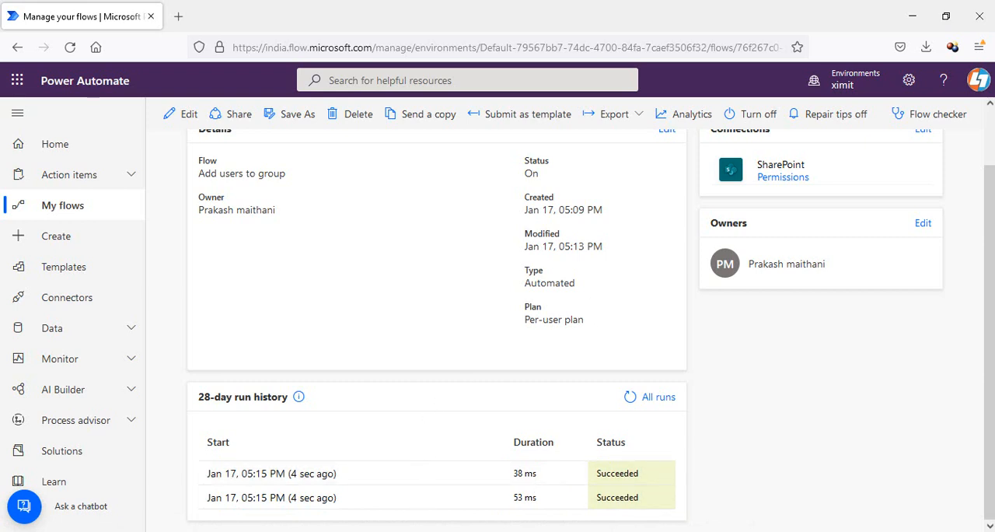
left_click(356, 498)
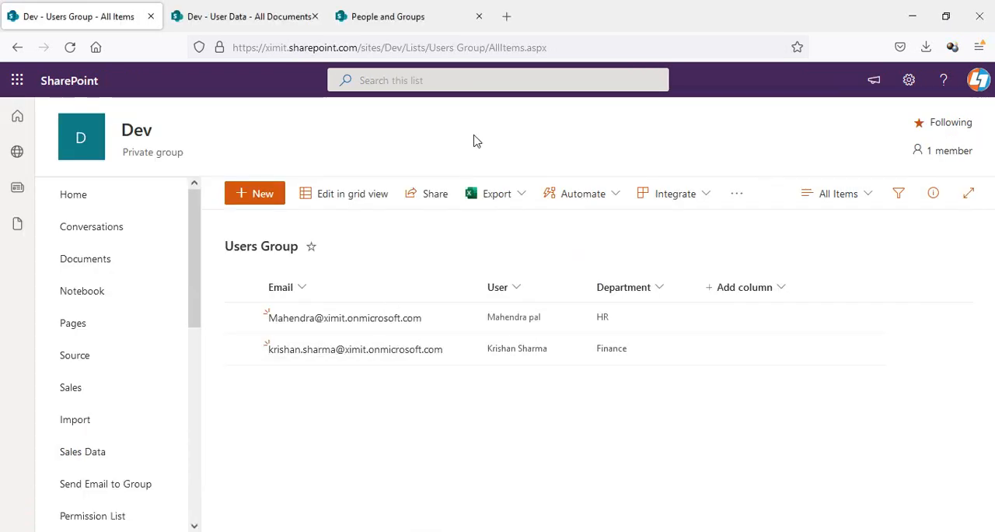
- Refresh the People and Groups page and check the Finance and HR group memberships, then return to the Users Group list
left_click(410, 16)
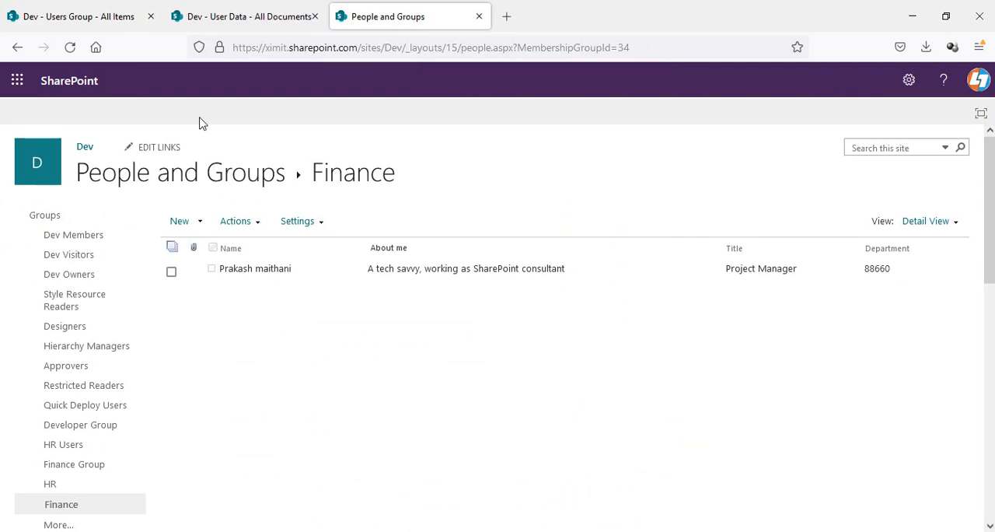
left_click(70, 48)
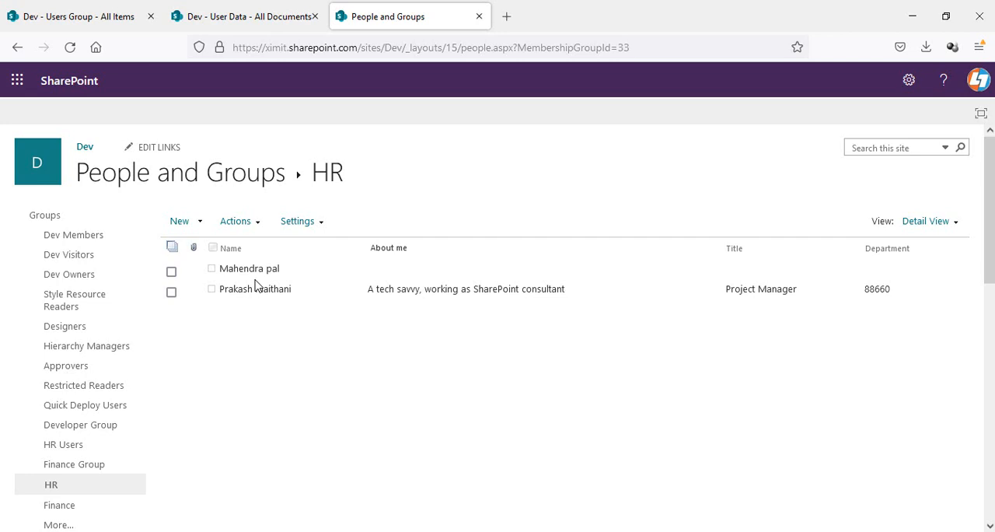
left_click(104, 16)
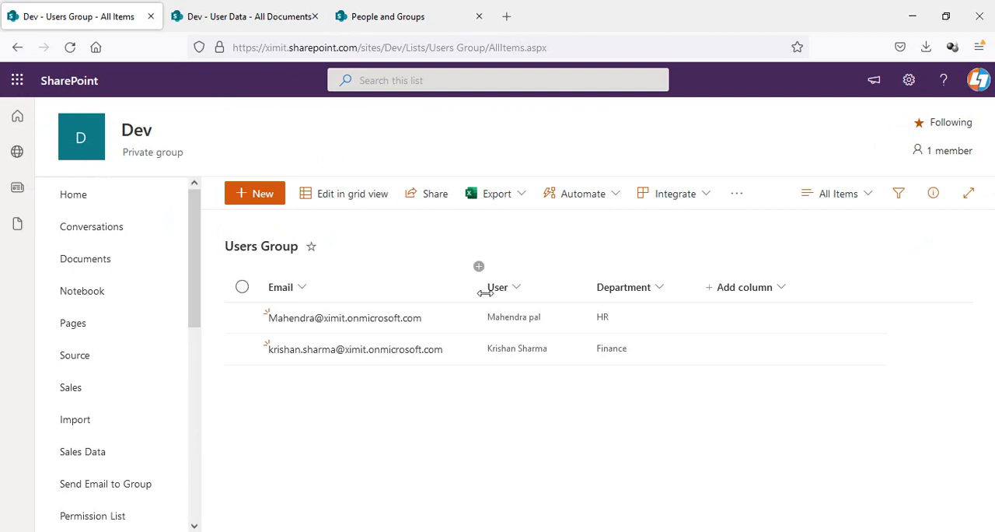